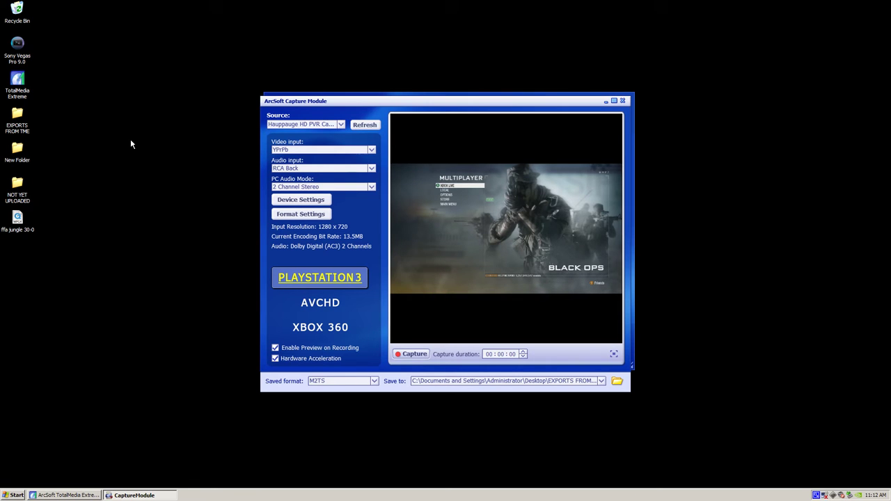
- Move the Capture Module window aside and show TotalMedia Extreme's Record Video options
drag(273, 103, 232, 82)
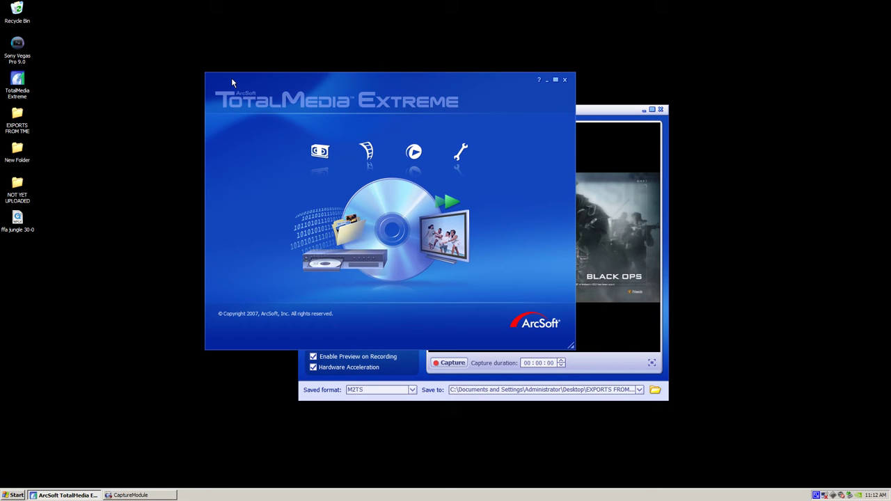
click(321, 151)
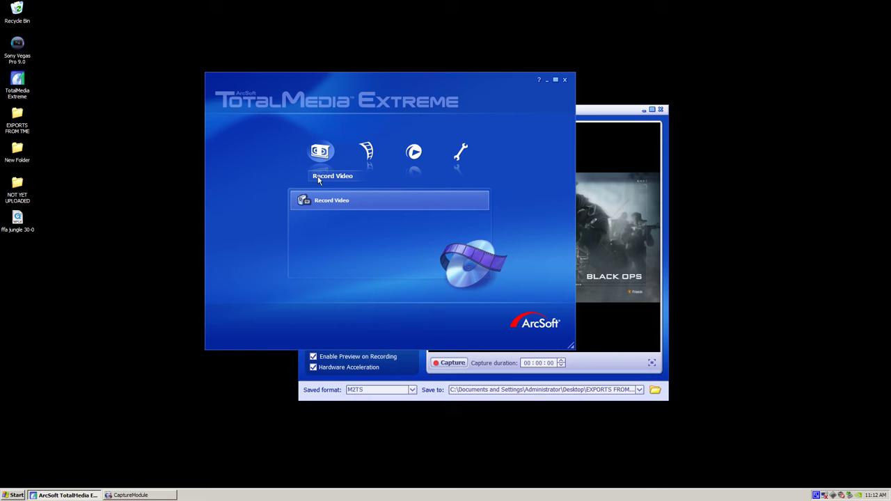
- Bring the capture module forward and keep the Hauppauge HD PVR source with YPrPb video input
click(593, 112)
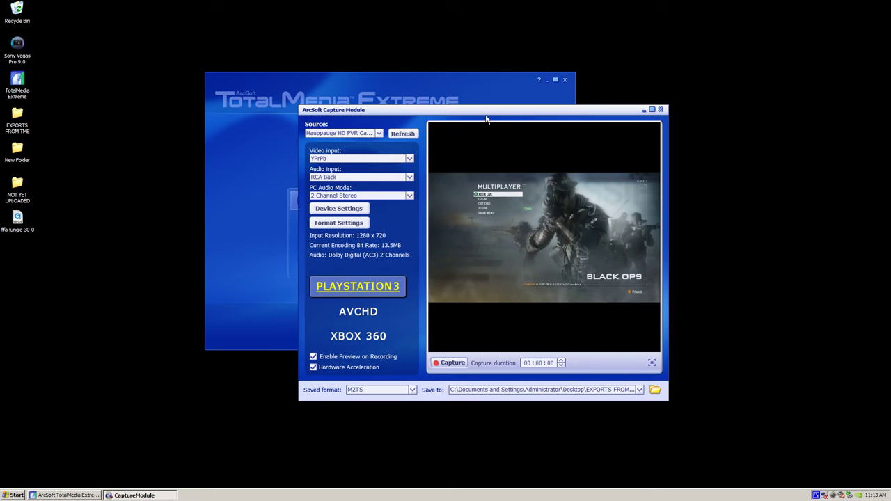
drag(426, 117, 406, 98)
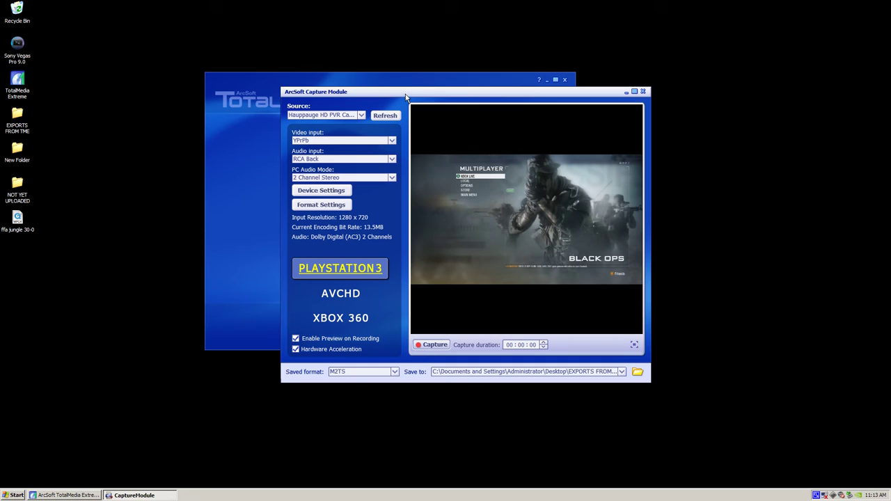
click(361, 115)
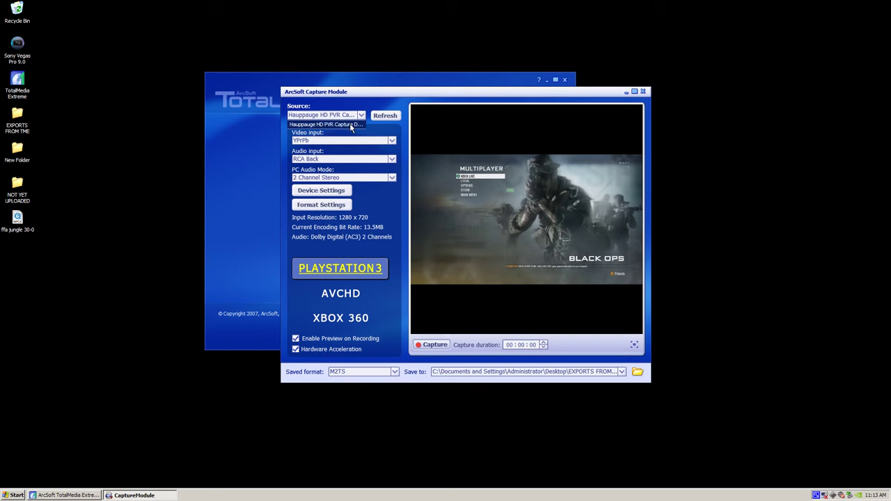
click(351, 124)
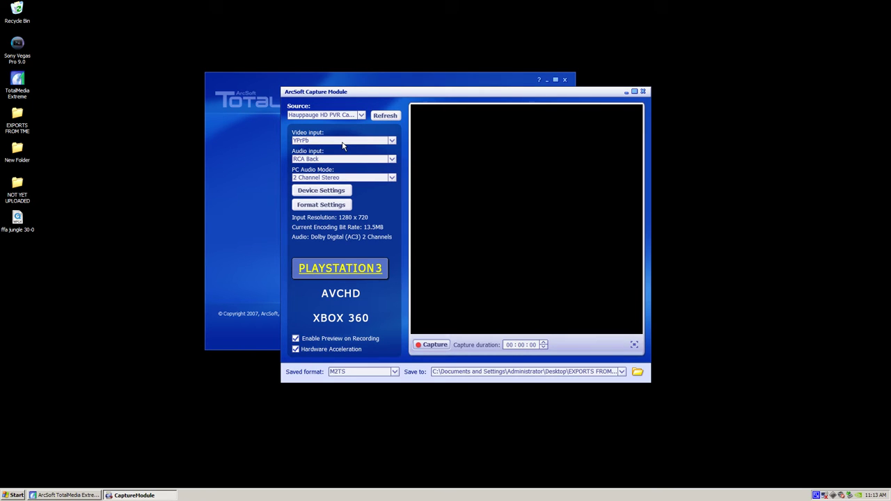
click(390, 142)
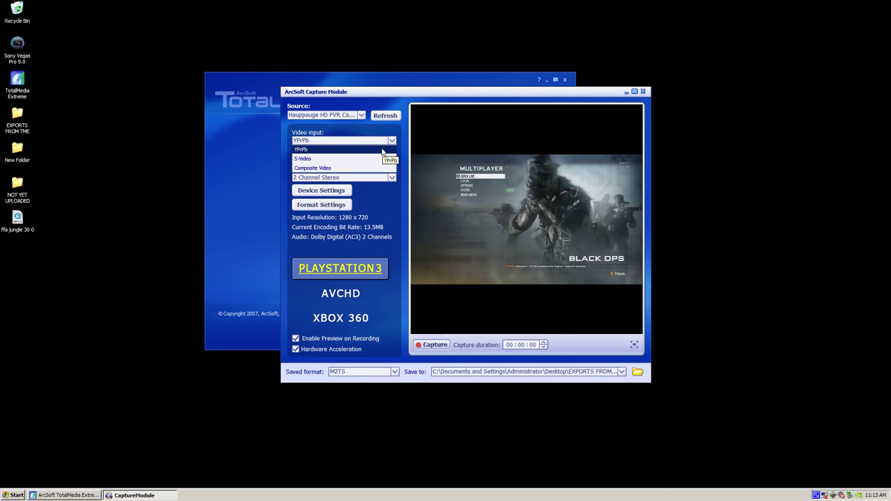
click(383, 151)
- Keep RCA Back audio input, 2 Channel Stereo PC audio mode and M2TS saved format
click(391, 159)
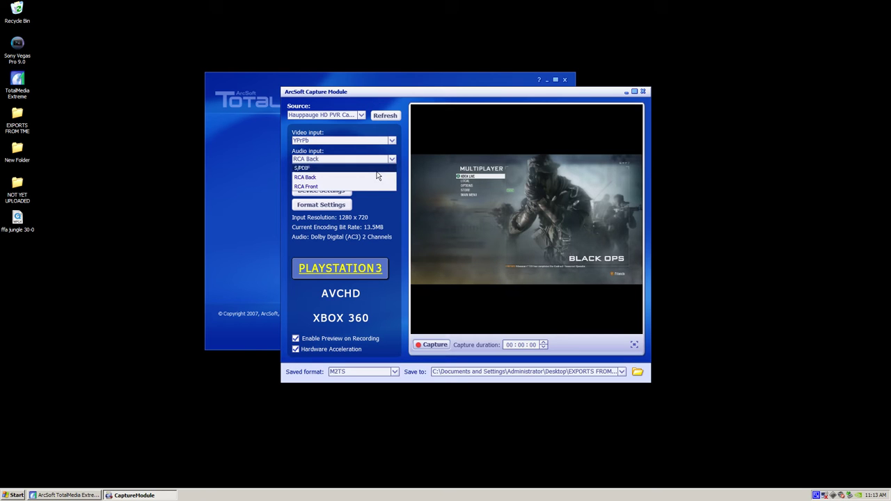
click(373, 179)
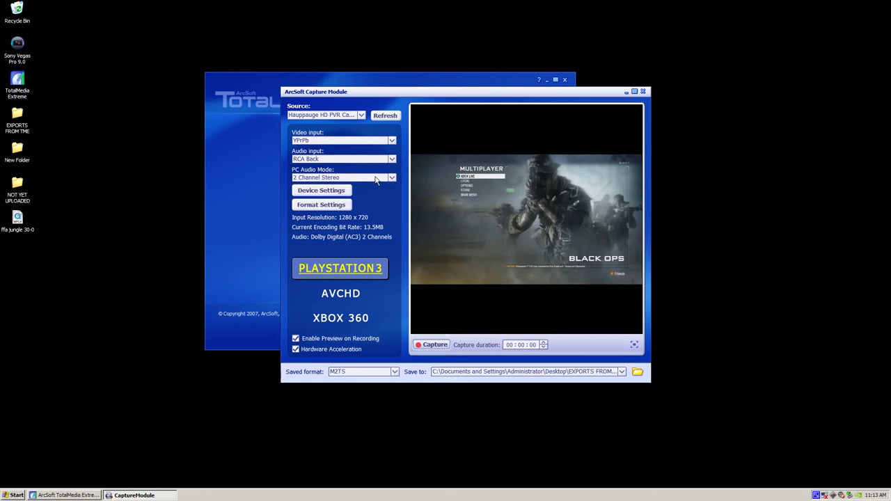
click(391, 178)
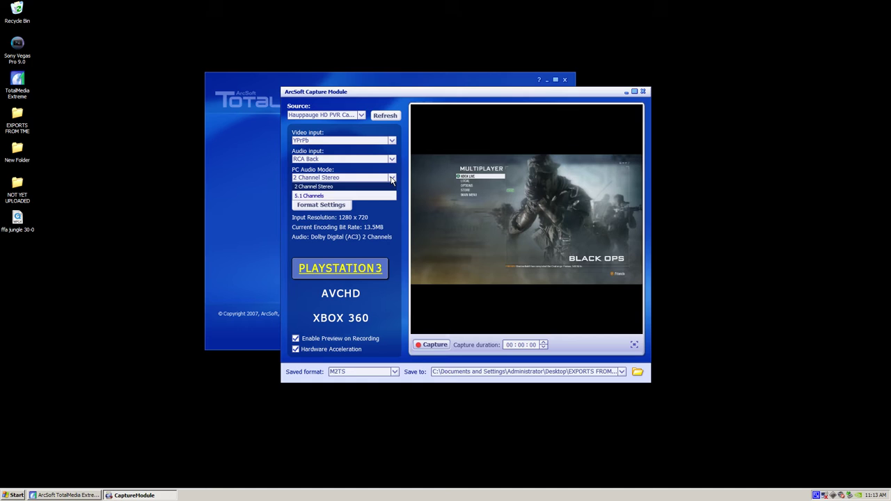
click(379, 185)
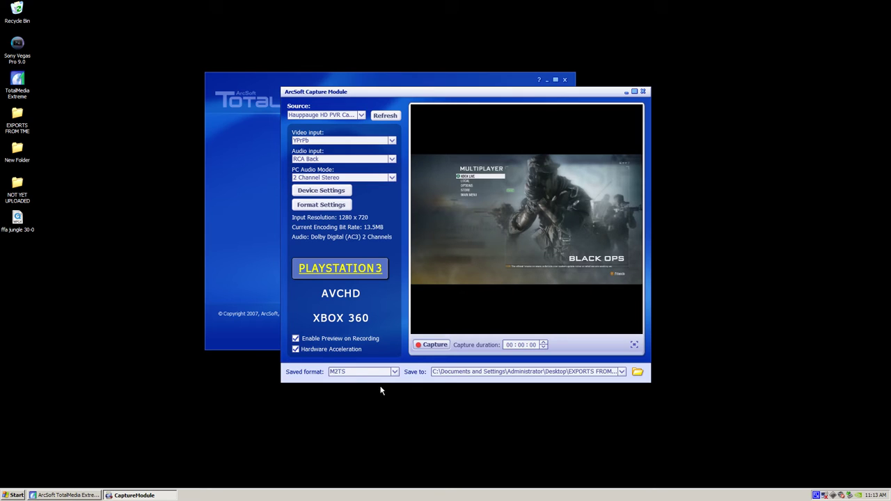
click(394, 372)
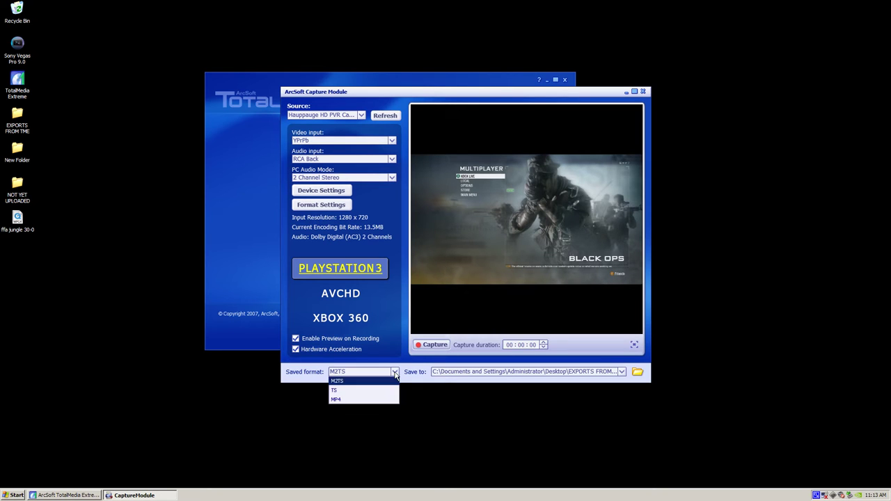
click(346, 382)
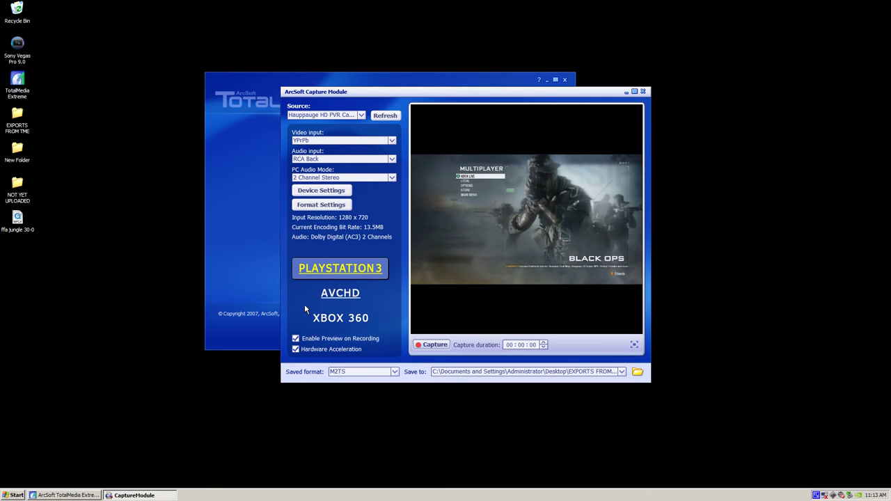
- In Device Settings, reset picture adjustments and set the Video Decoder standard to NTSC_M_J
click(323, 193)
click(398, 206)
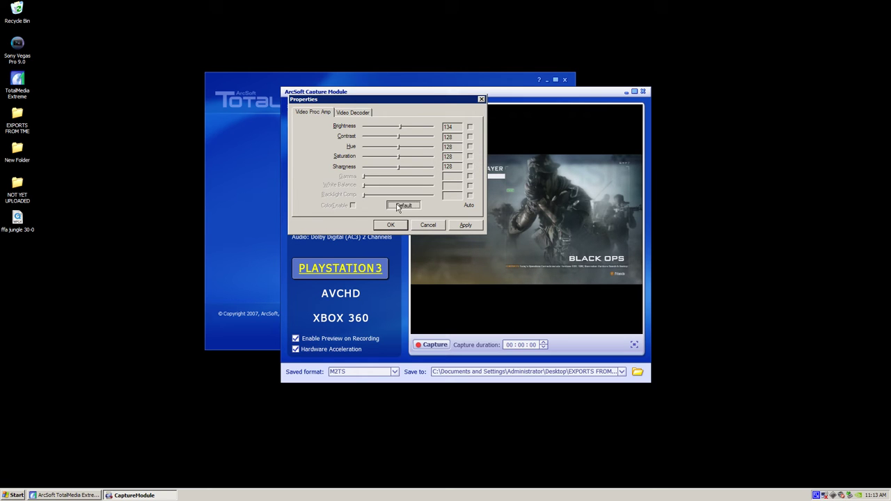
click(337, 112)
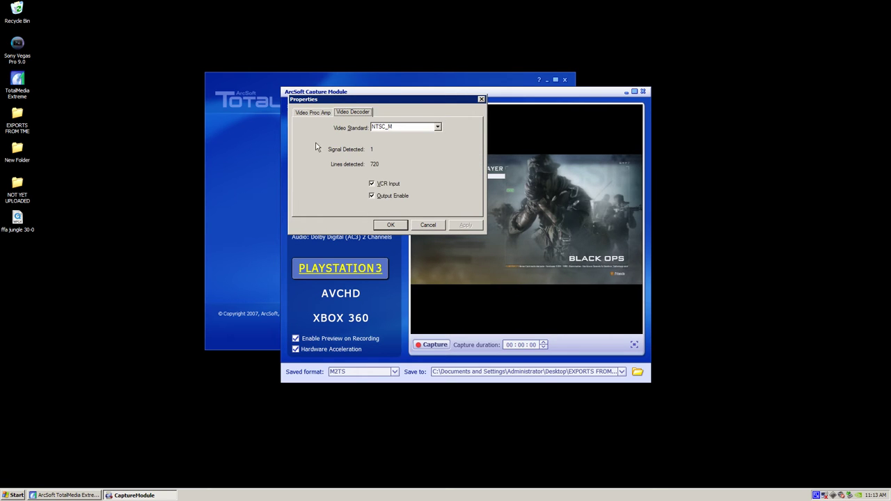
click(437, 127)
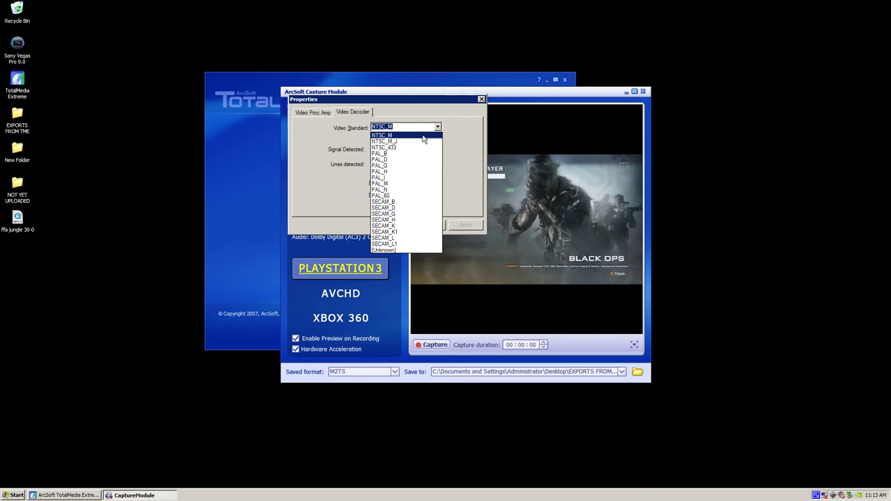
click(421, 136)
key(Down)
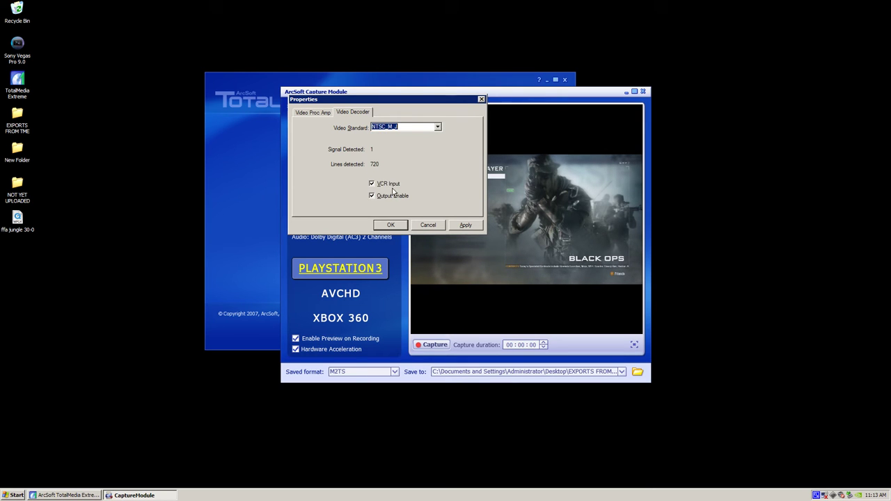
click(390, 224)
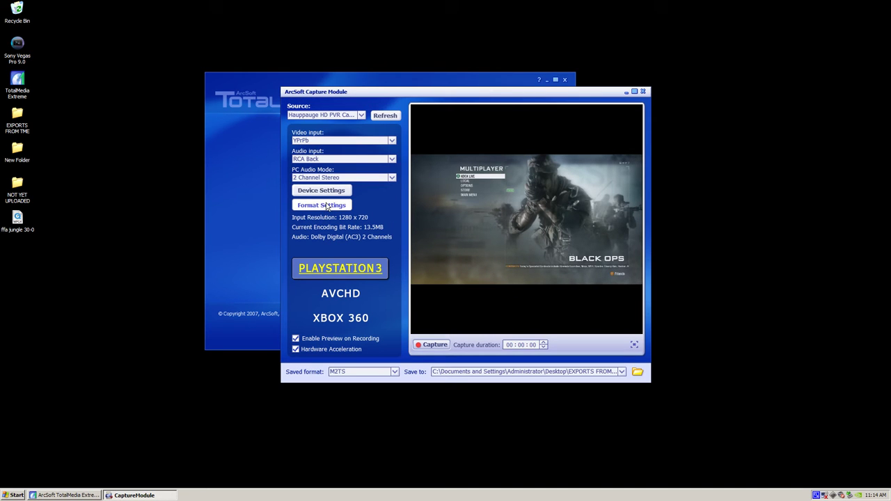
click(327, 206)
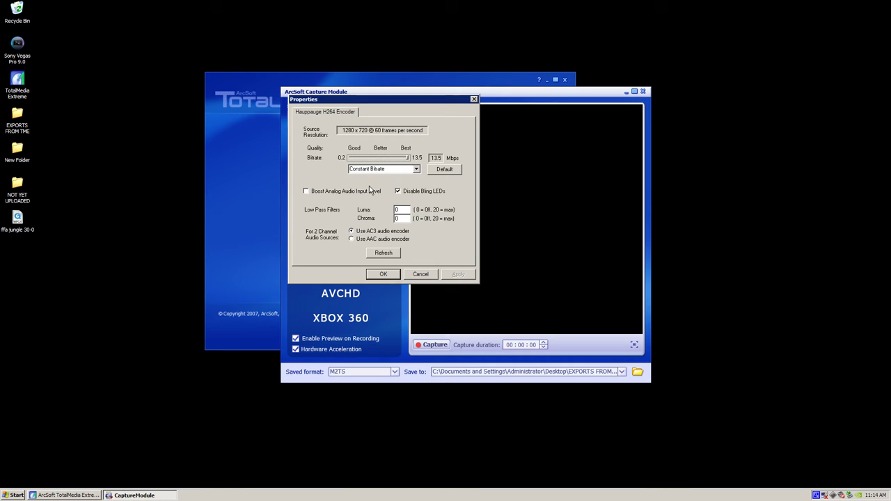
drag(362, 160, 410, 160)
double_click(430, 158)
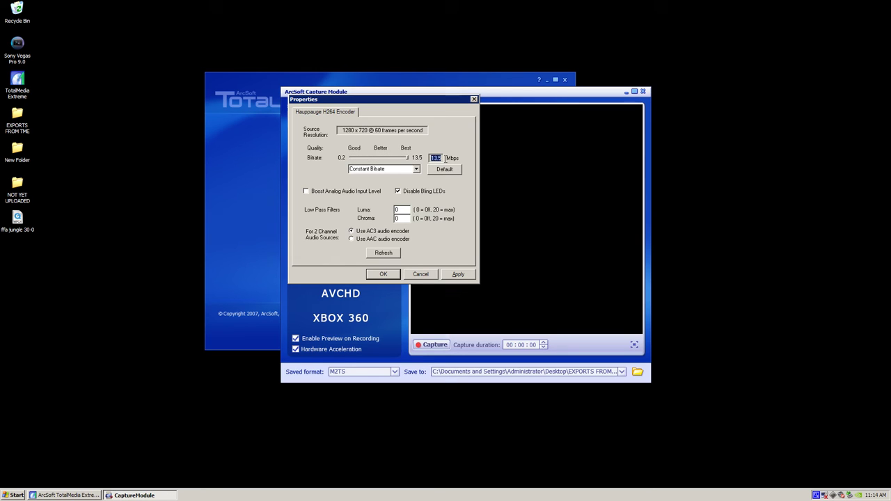
click(416, 169)
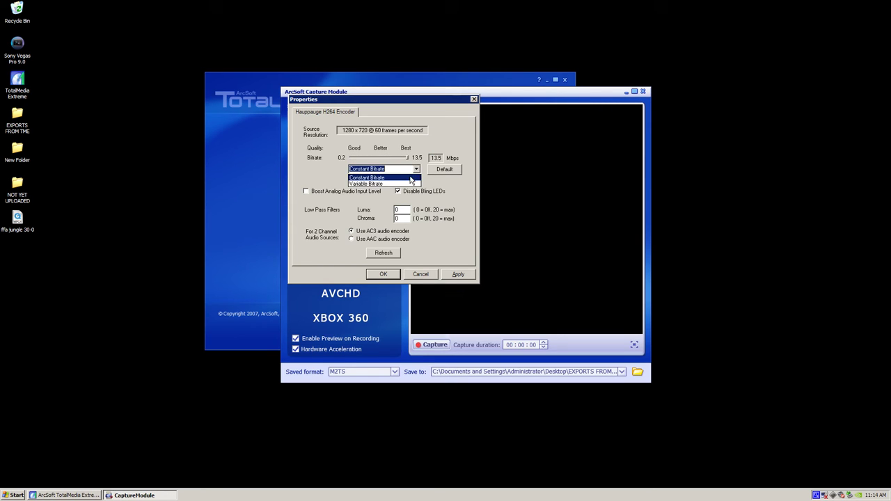
click(409, 176)
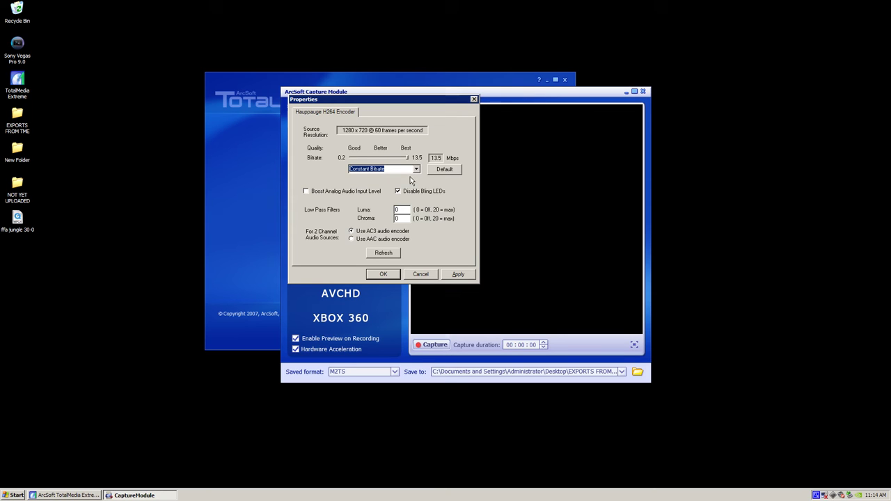
click(305, 191)
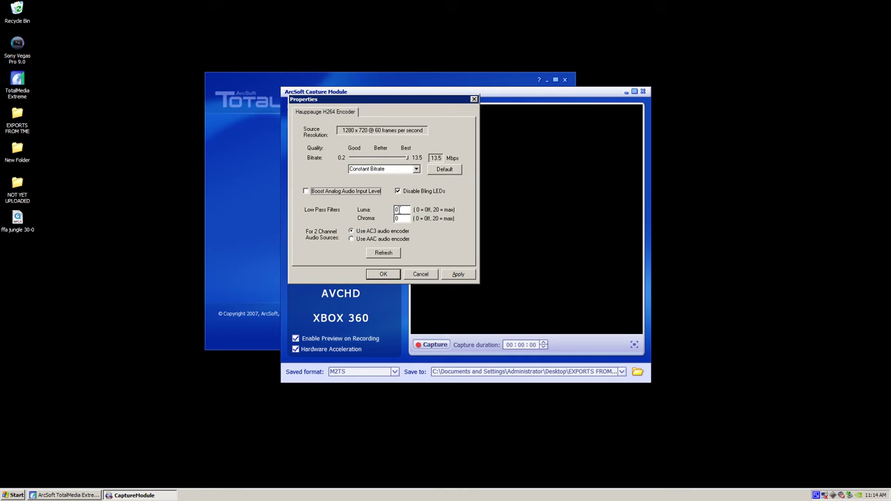
drag(402, 209, 388, 208)
click(408, 230)
double_click(396, 210)
click(407, 232)
click(383, 273)
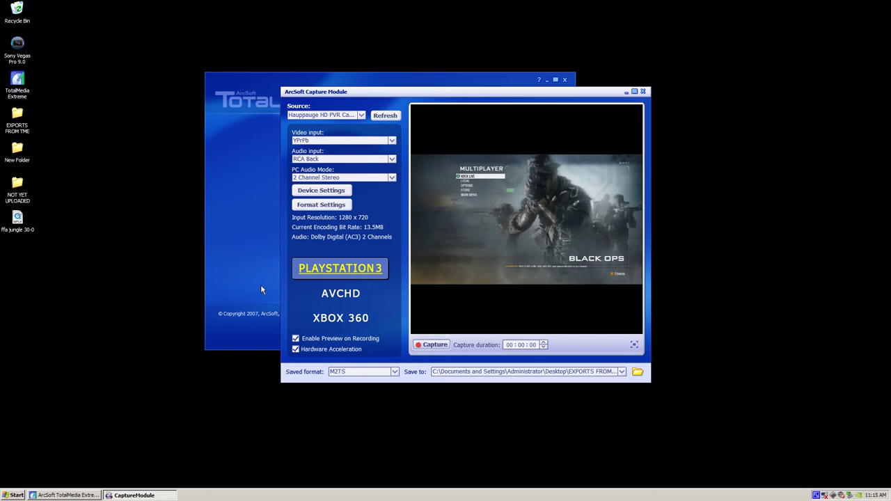
- Close the TotalMedia Extreme and Capture Module windows
click(18, 221)
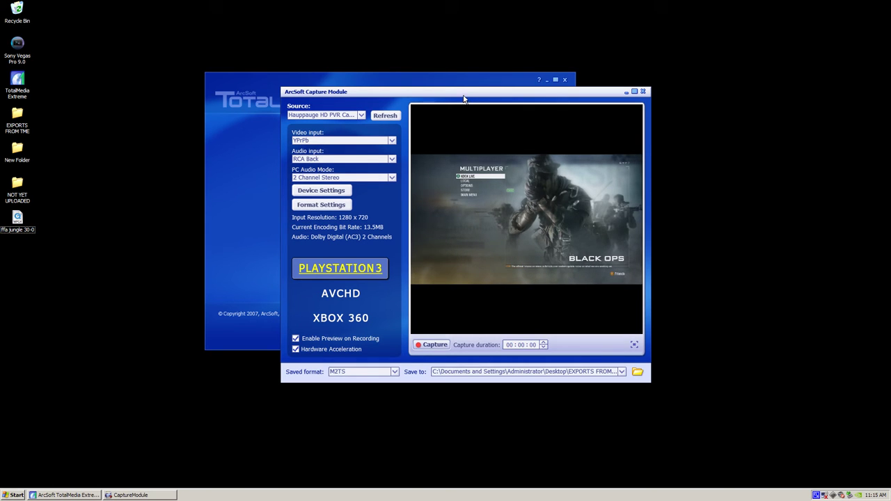
drag(463, 96, 447, 96)
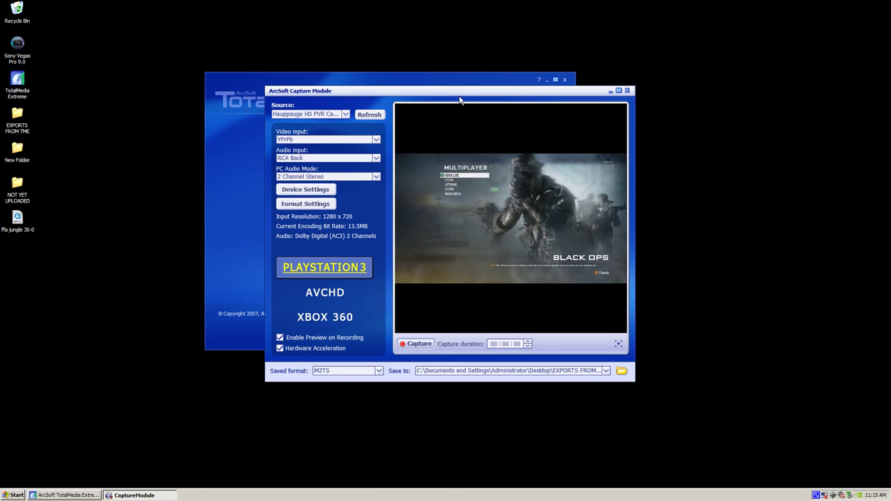
click(564, 80)
click(24, 59)
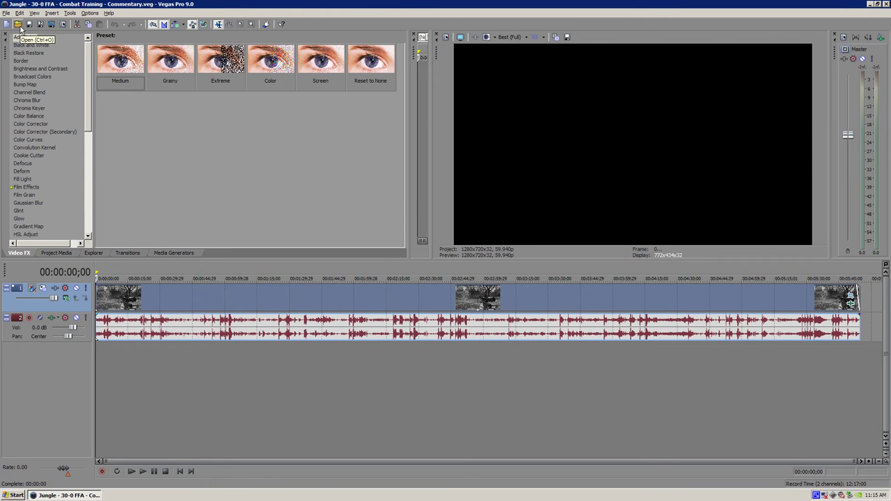
- Open ffa jungle 30-0, play it from 00:02:22;18, and bring up Project Properties
click(19, 25)
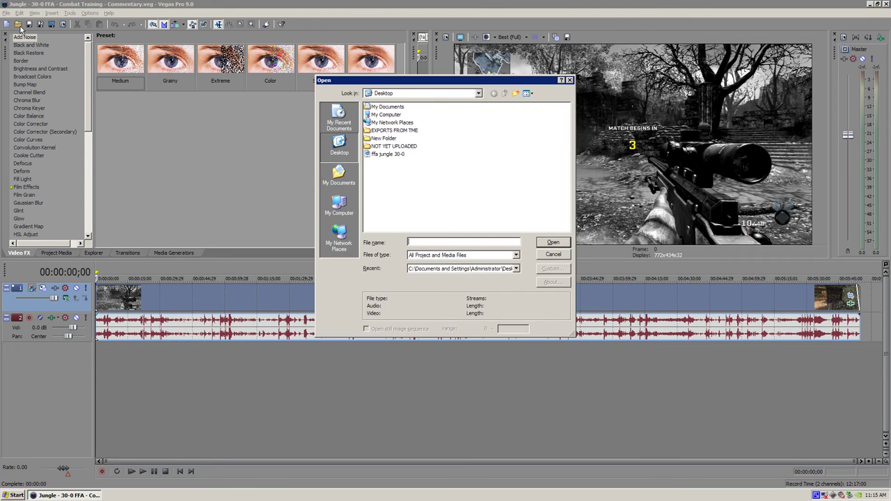
double_click(384, 155)
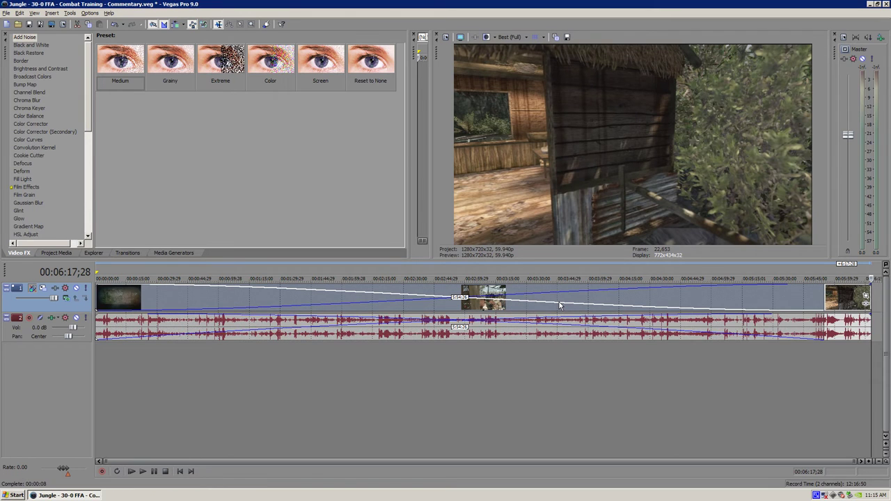
click(529, 326)
click(500, 298)
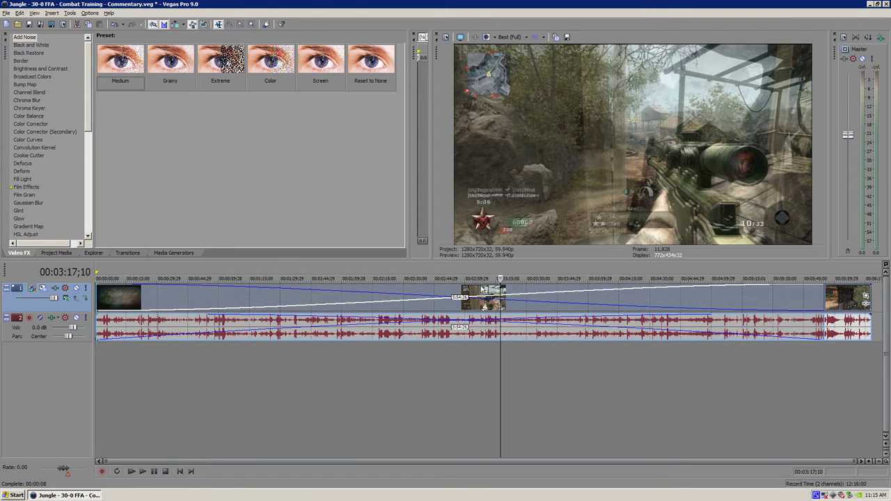
click(391, 300)
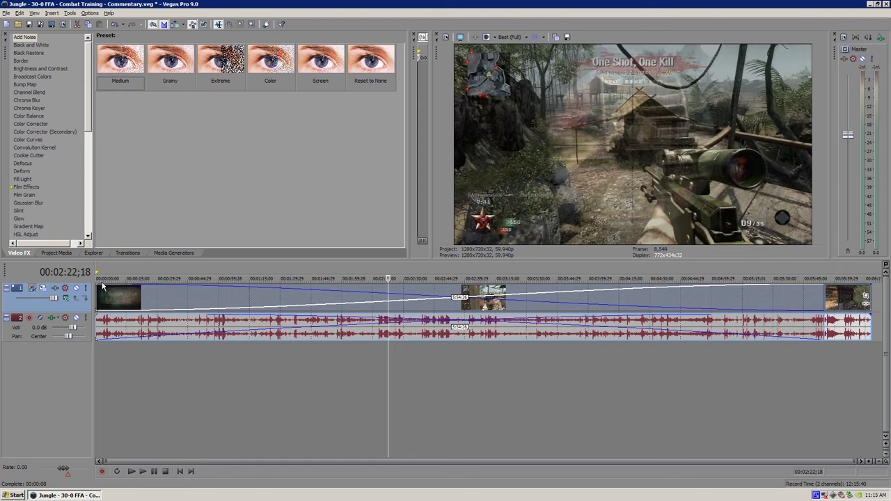
key(space)
key(space)
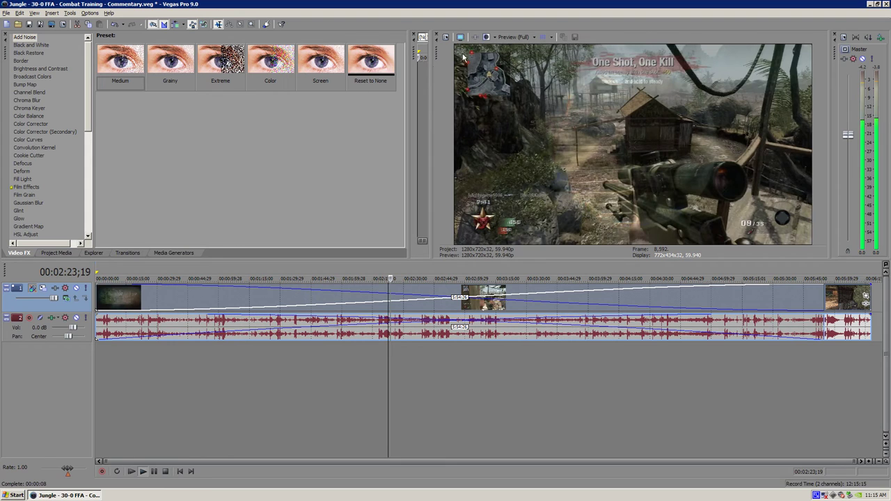
key(space)
click(446, 37)
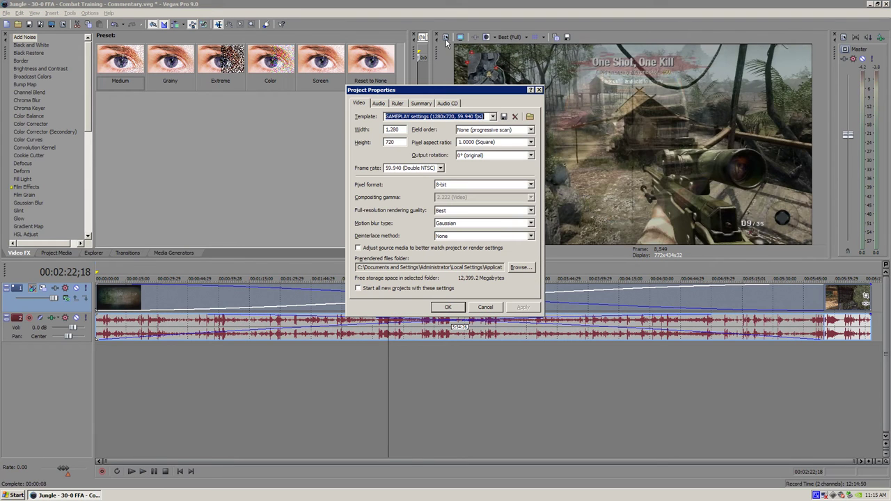
- Reopen Project Properties and keep progressive field order (None) at 59.940 fps
click(538, 91)
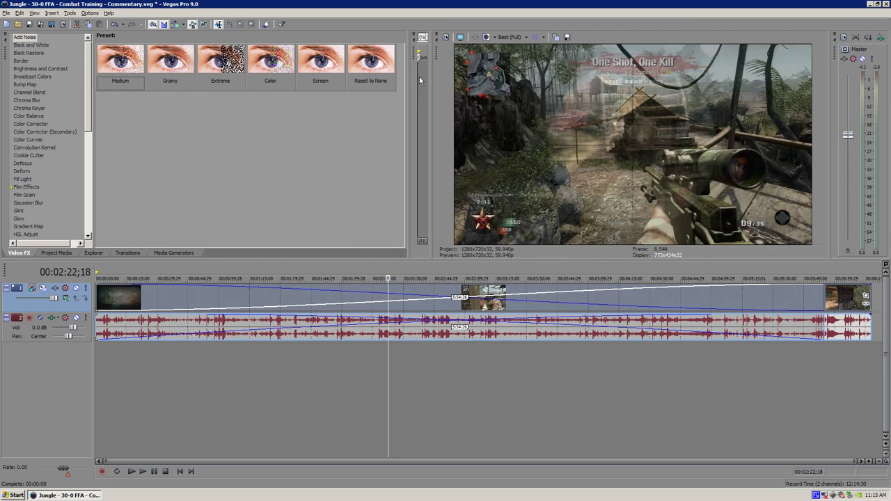
click(280, 285)
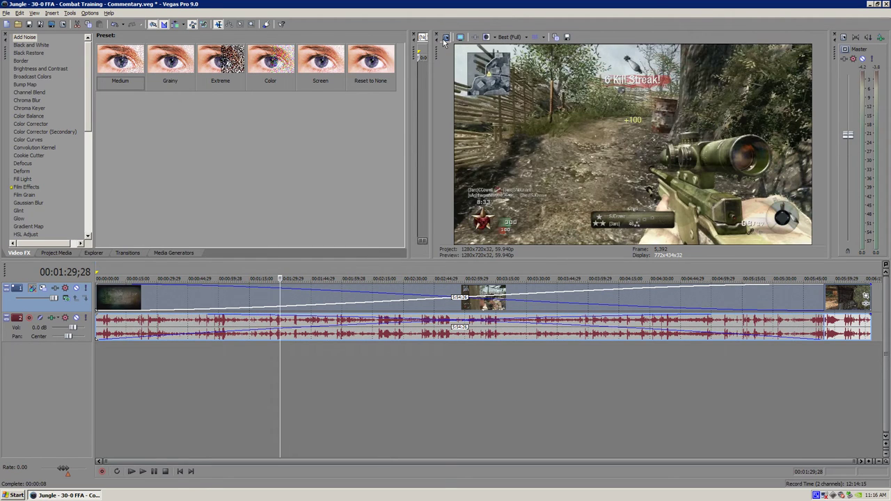
click(446, 37)
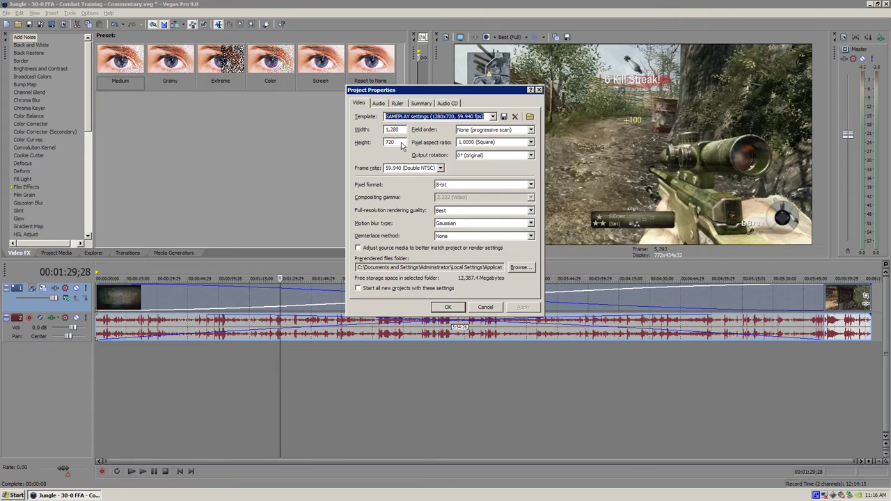
click(532, 130)
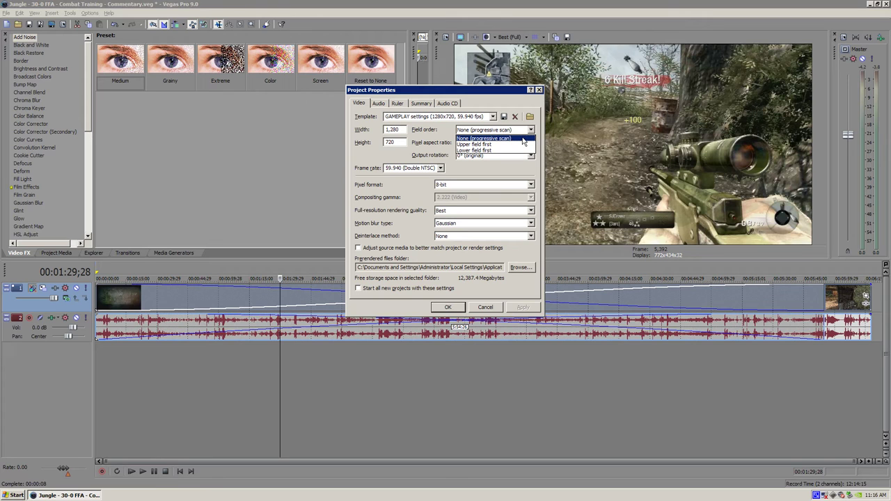
click(524, 140)
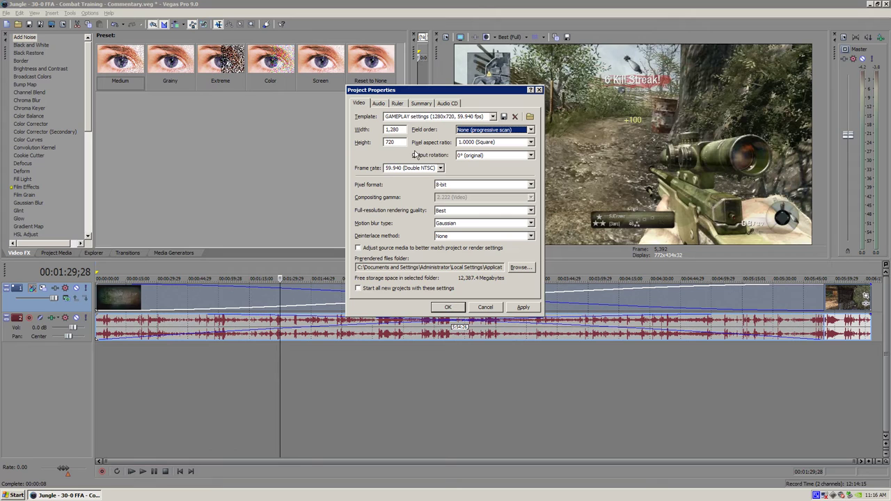
click(440, 169)
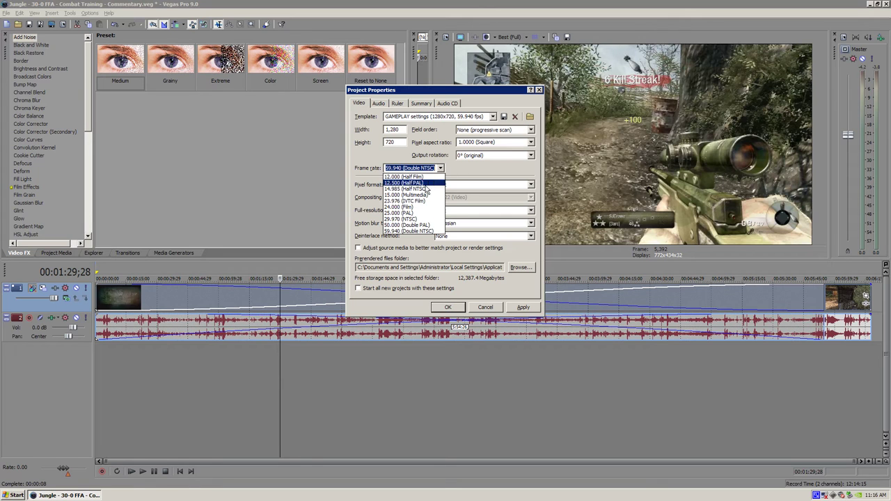
click(413, 232)
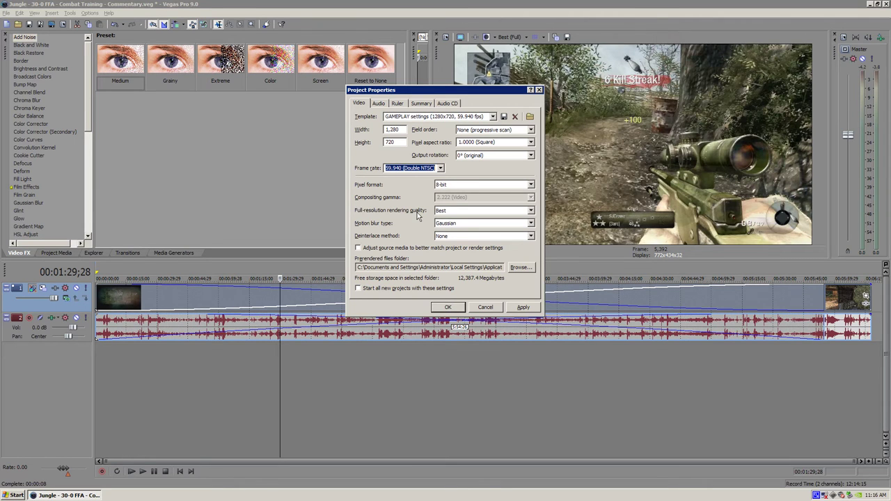
- Keep Best rendering quality, Gaussian motion blur and no deinterlacing, then apply and close
click(530, 211)
click(511, 238)
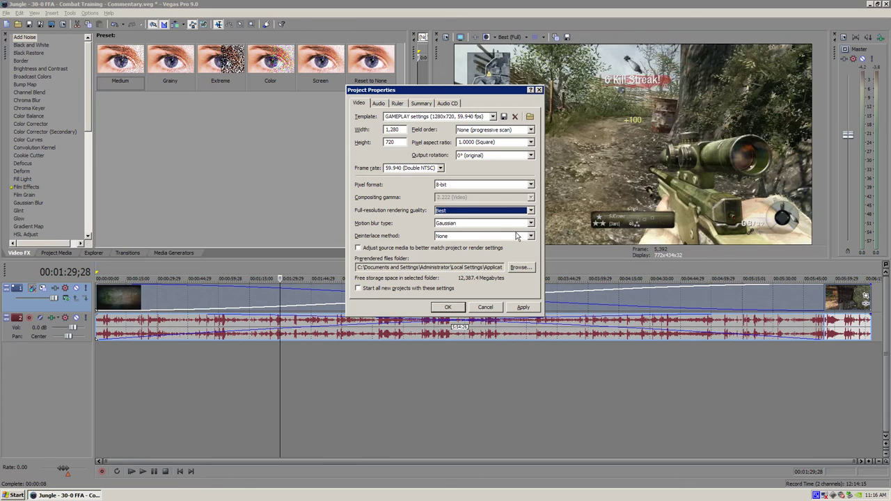
click(531, 223)
click(517, 235)
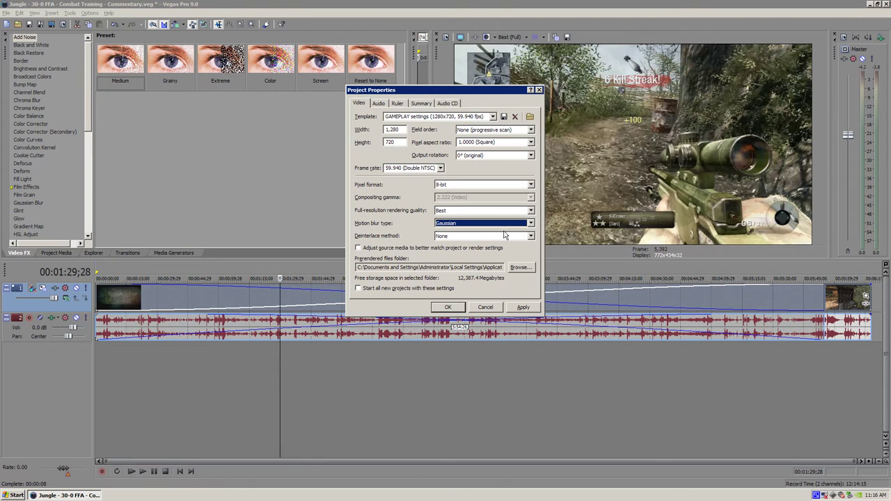
click(531, 238)
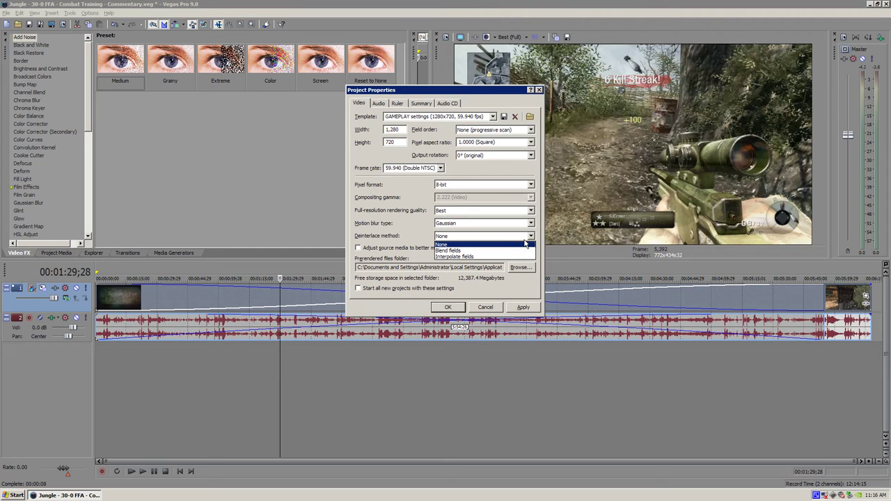
click(515, 245)
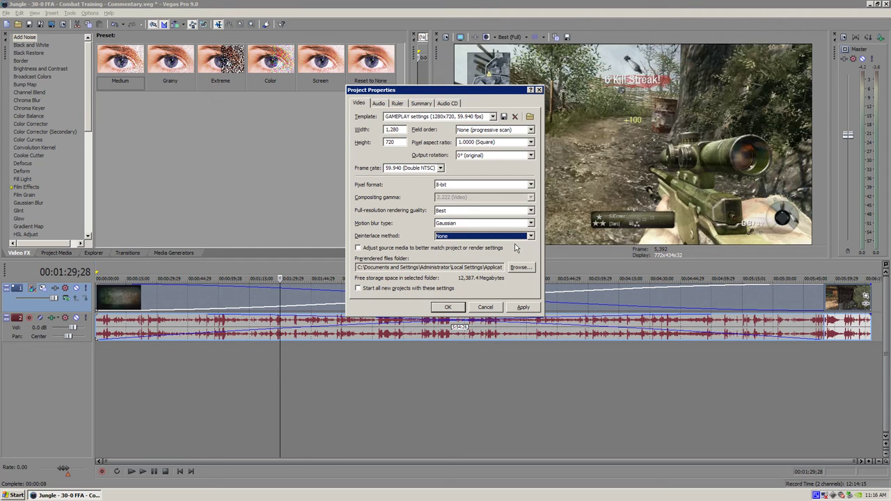
click(523, 307)
click(447, 307)
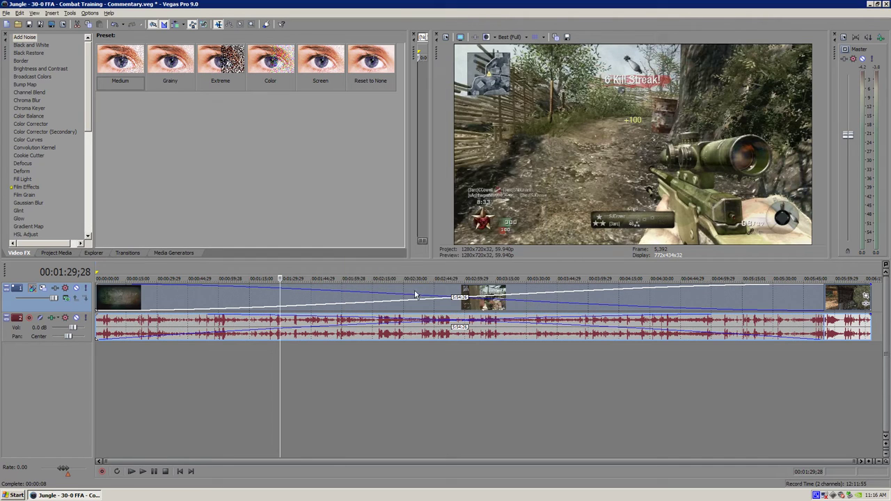
- In the ffa jungle 30-0 event properties, uncheck Maintain aspect ratio and select Disable resample
right_click(390, 298)
click(410, 294)
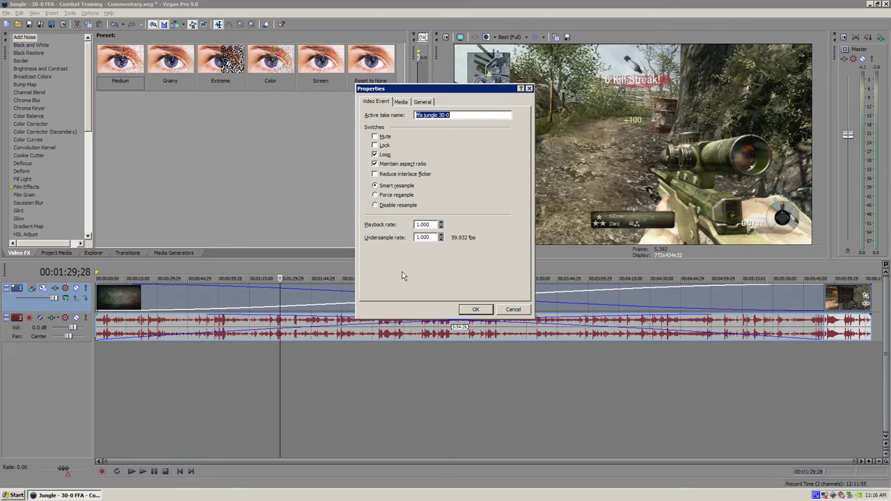
click(375, 166)
click(375, 206)
click(402, 170)
click(470, 311)
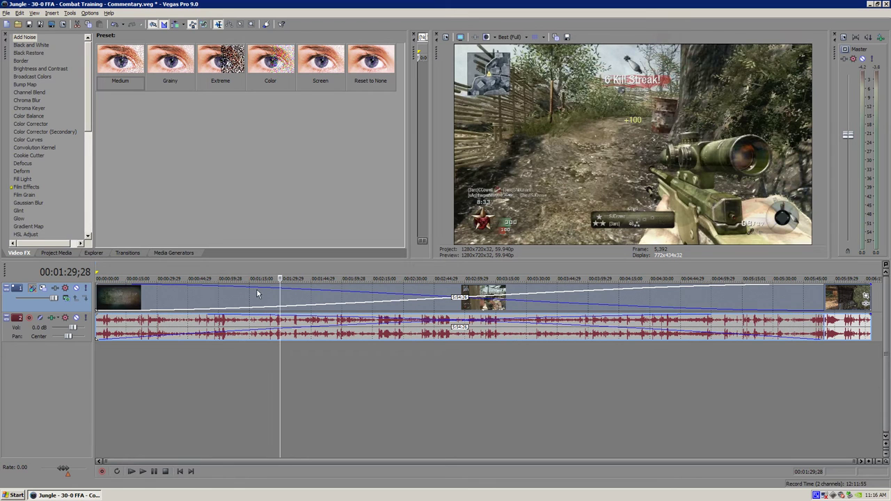
- Apply the 'even black lines' Pan/Crop preset to ffa jungle 30-0 and close the window
click(865, 297)
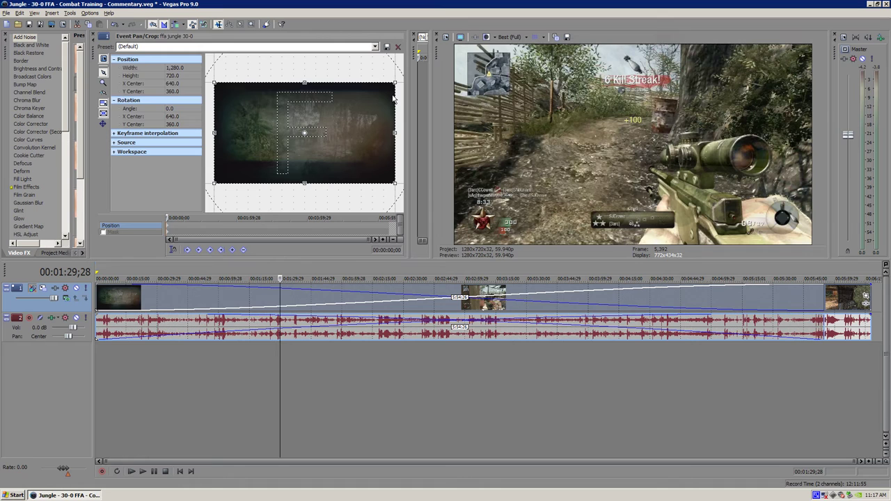
click(375, 46)
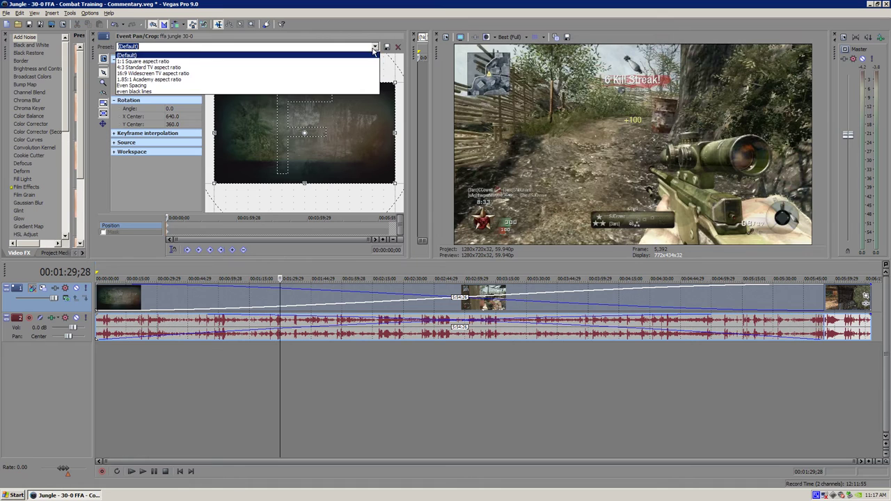
click(343, 85)
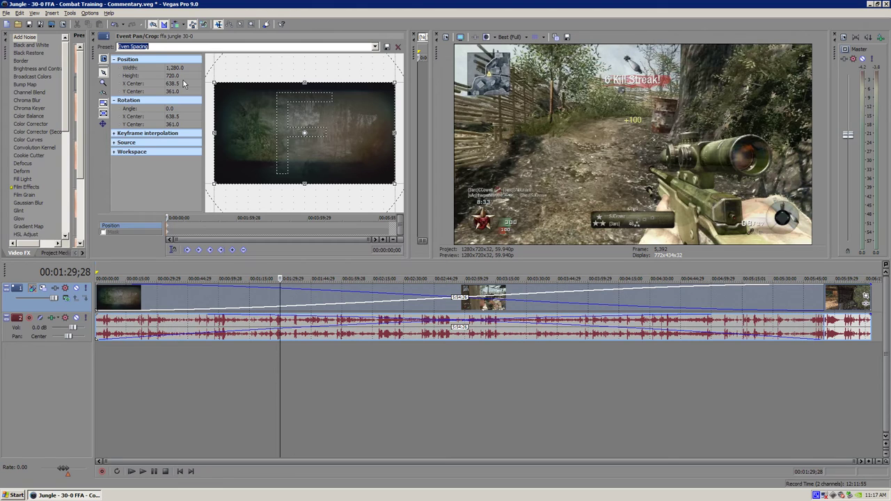
click(375, 47)
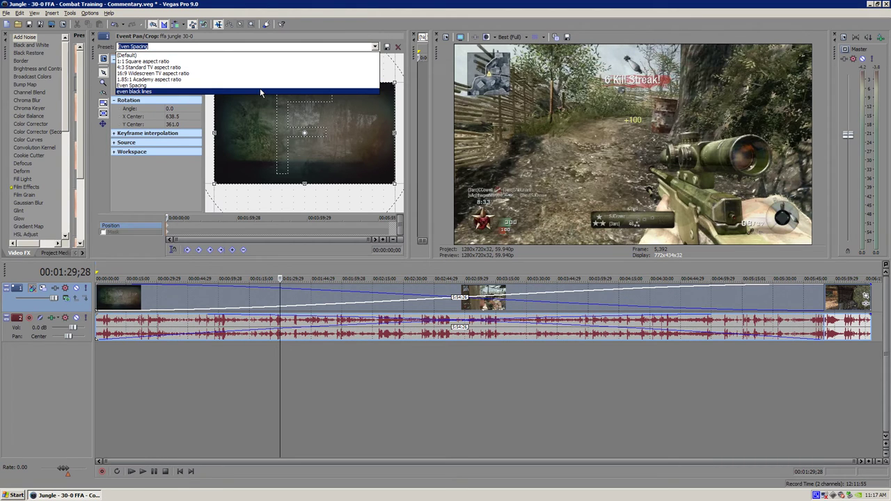
click(259, 91)
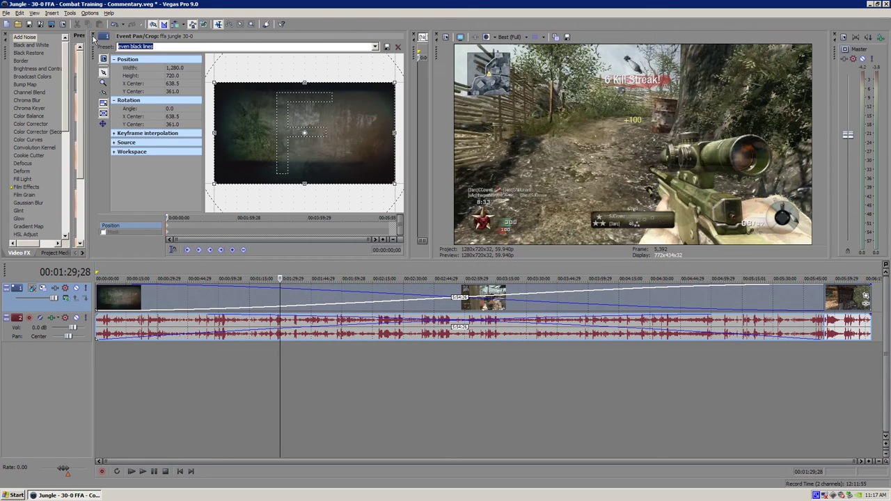
click(92, 37)
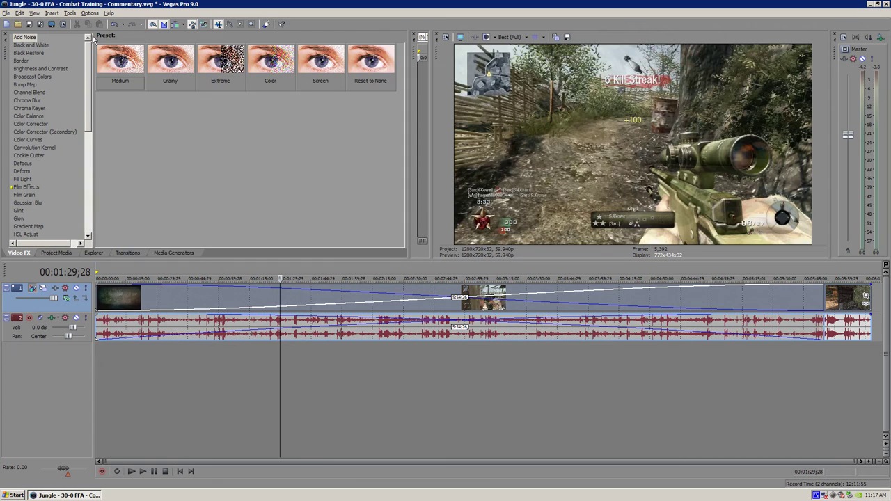
- Add the Color Corrector 'Studio RGB to Computer RGB' preset to the gameplay clip
click(36, 125)
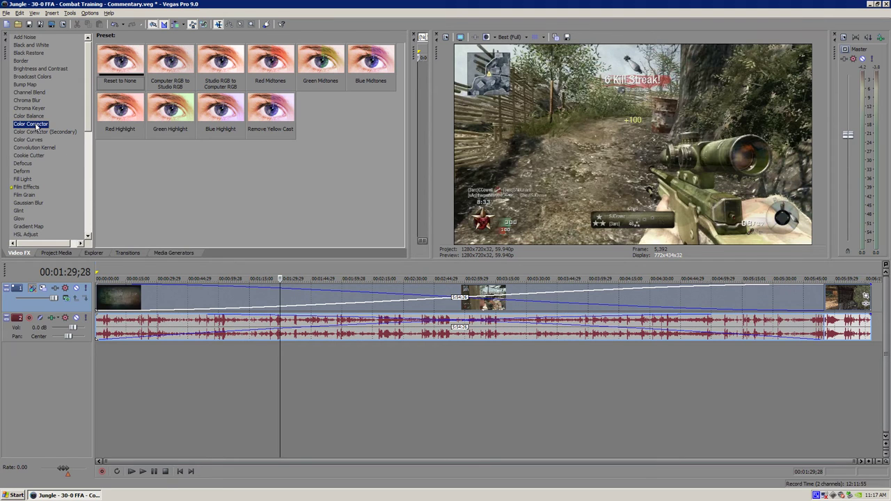
click(225, 61)
drag(234, 293, 235, 295)
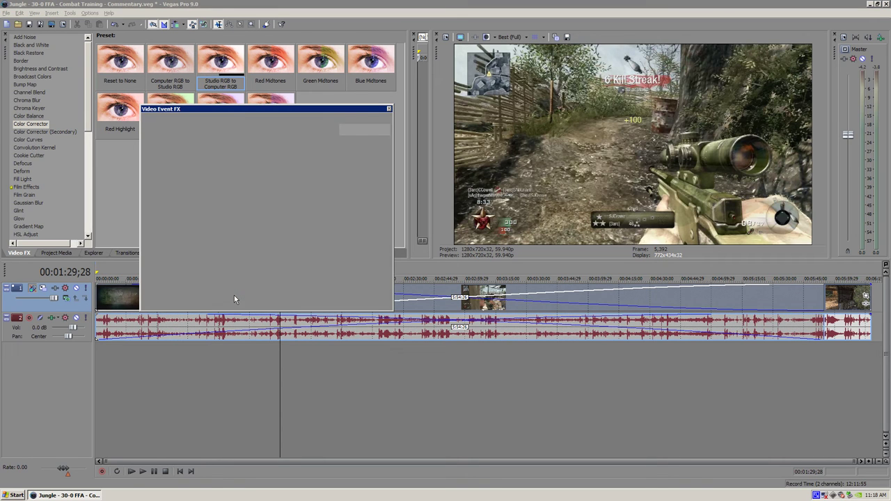
click(389, 109)
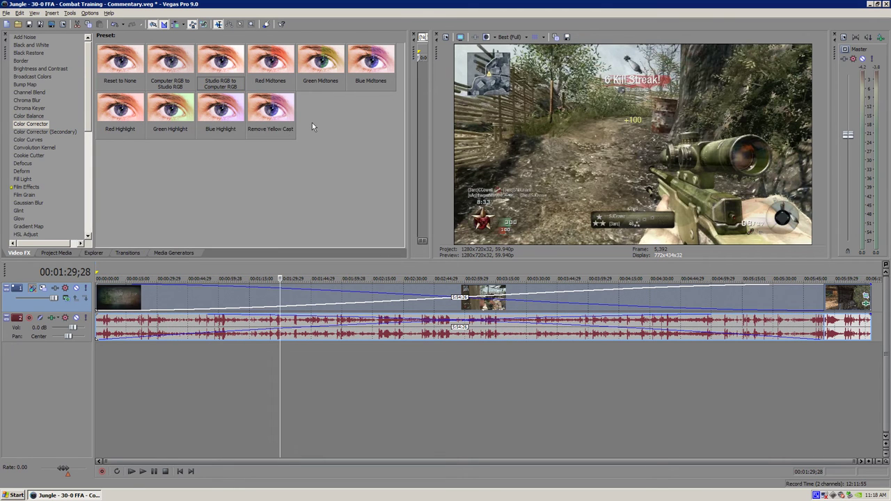
- Add Color Corrector (Secondary) with the 'Studio RGB to Computer RGB' preset to the clip
click(65, 130)
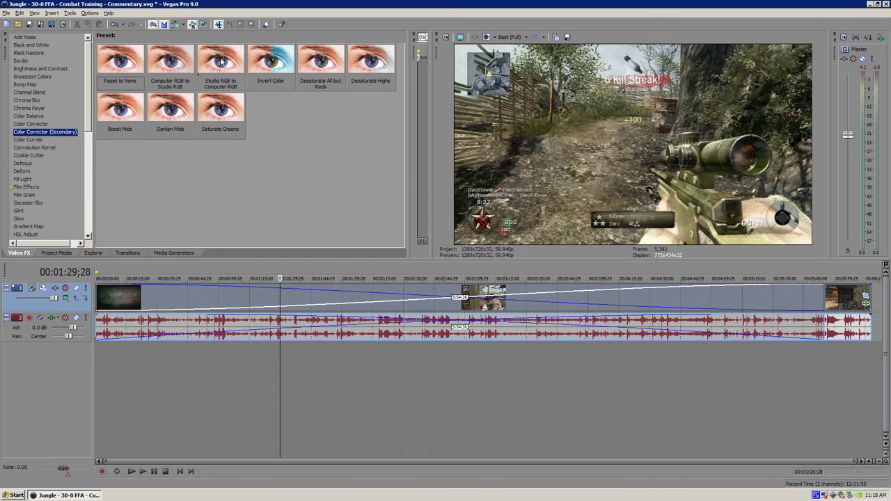
click(221, 62)
drag(234, 113, 237, 289)
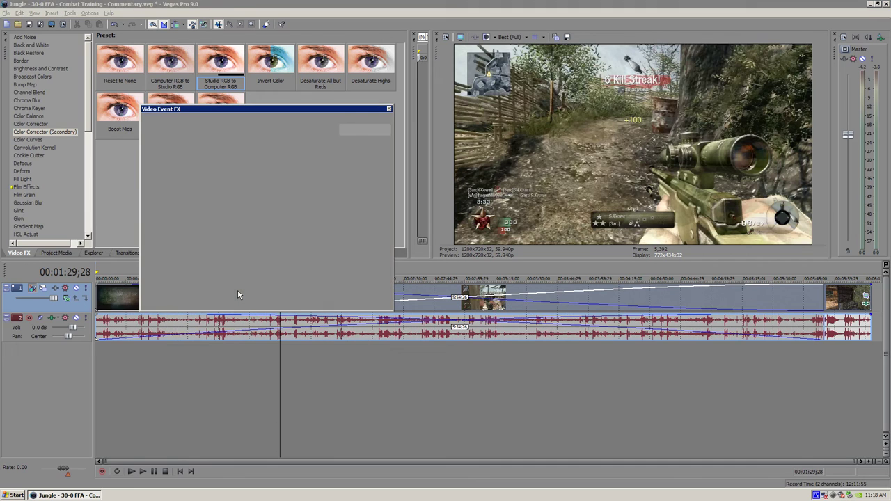
- Drag Sharpen's 'Reset to None' preset onto ffa jungle 30-0 and set Amount to 0.010
click(388, 108)
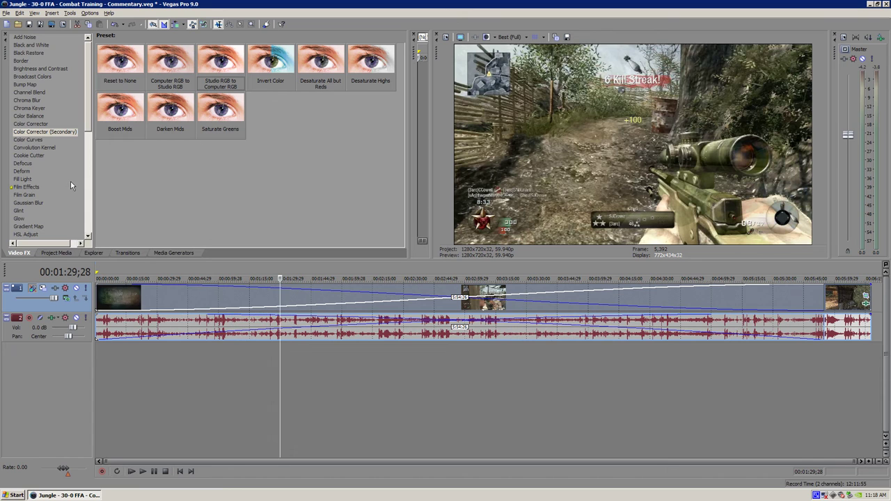
scroll(78, 150, down, 3)
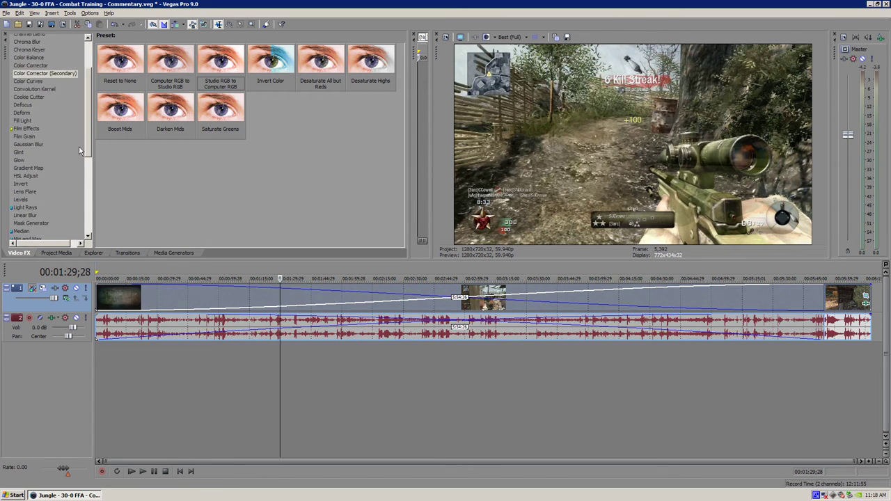
scroll(78, 150, down, 5)
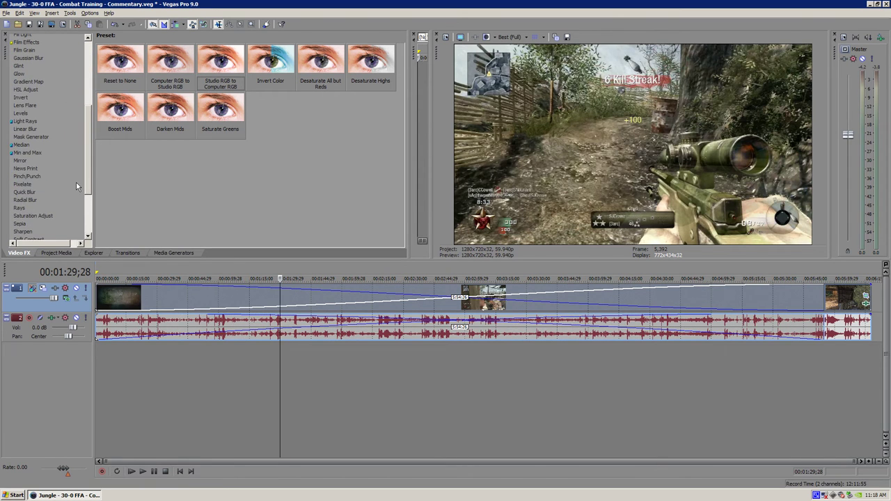
click(22, 231)
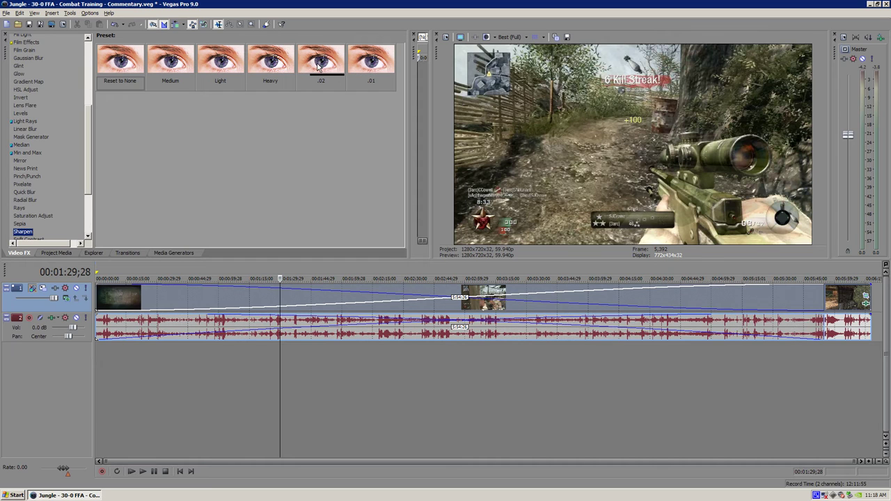
scroll(370, 62, down, 1)
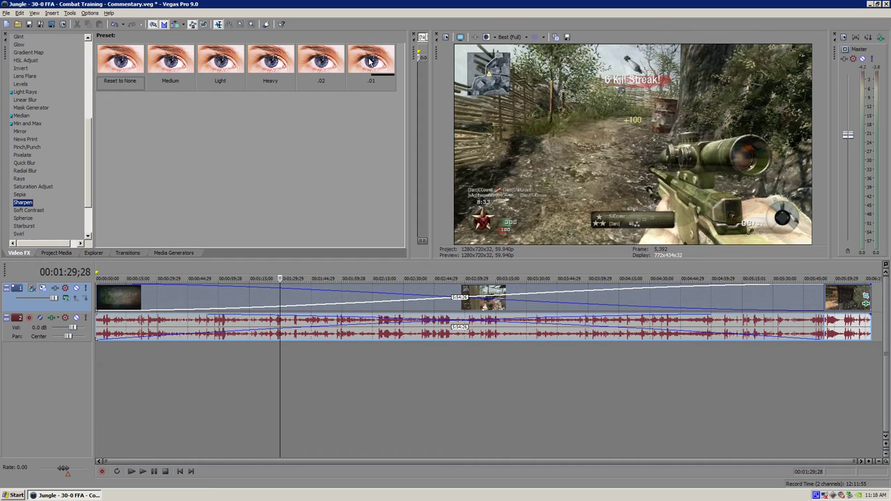
click(139, 87)
drag(193, 291, 192, 293)
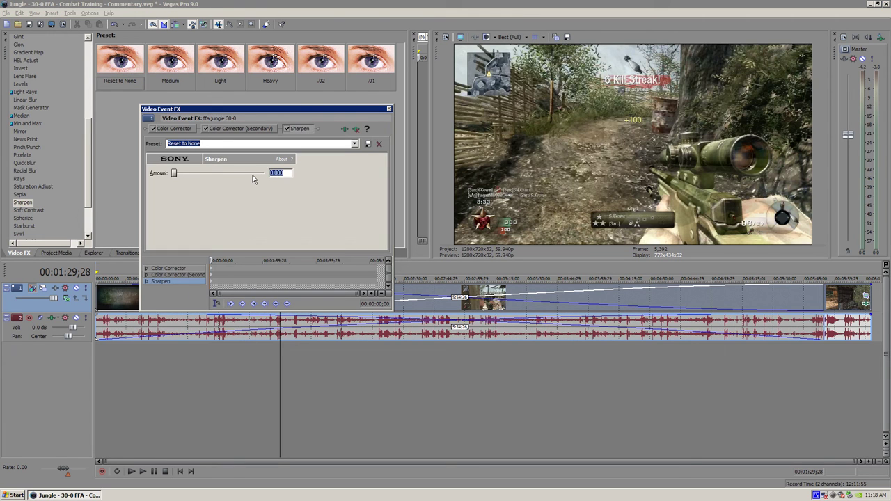
text(0)
key(Return)
click(389, 109)
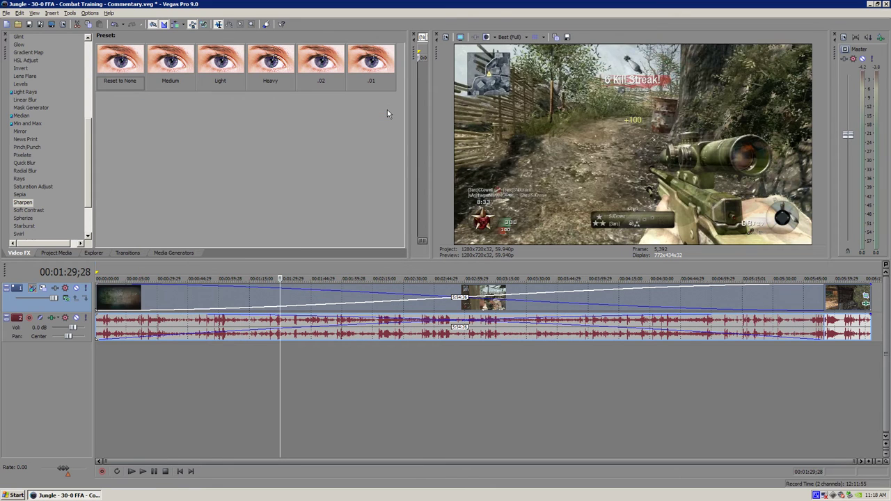
- Toggle Bypass Motion Blur on the gameplay video track's header
click(33, 289)
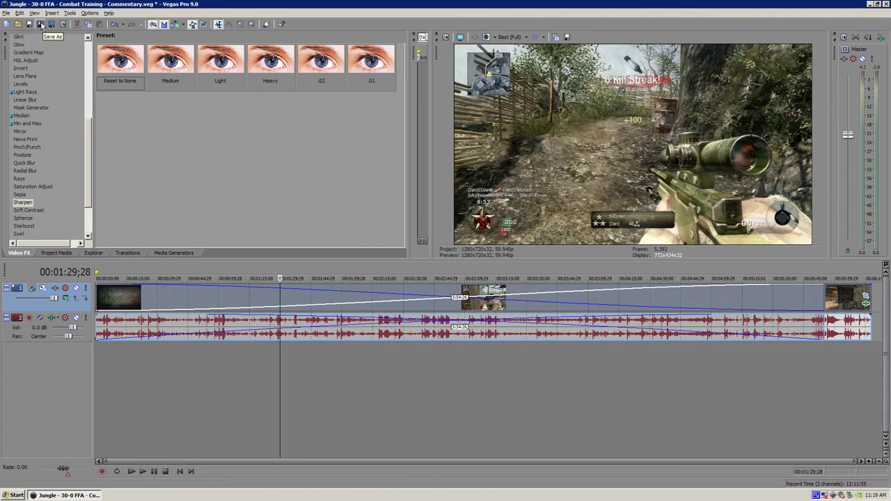
- Start rendering the project to the Desktop as 'TUTORIAL CLIP'
click(6, 13)
click(34, 74)
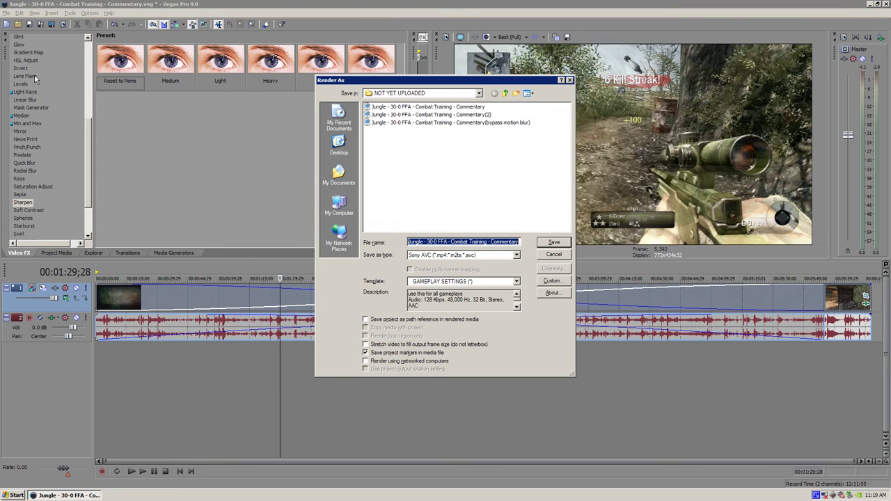
click(344, 148)
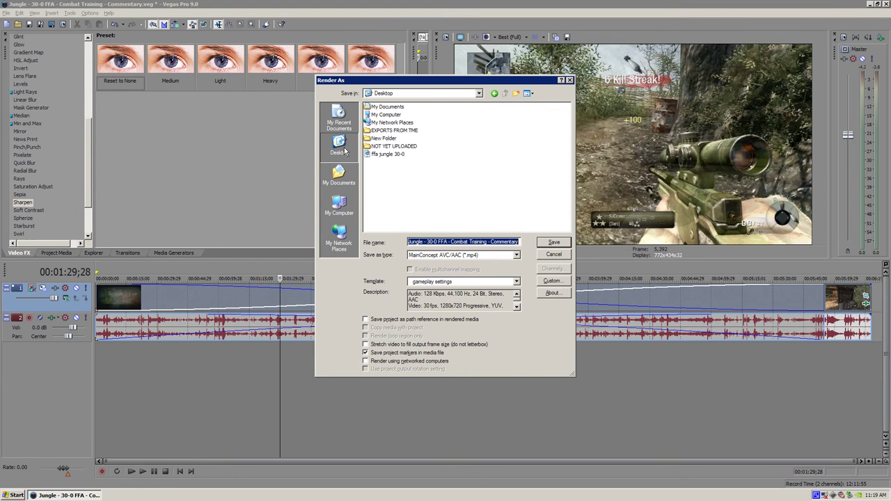
text(TU)
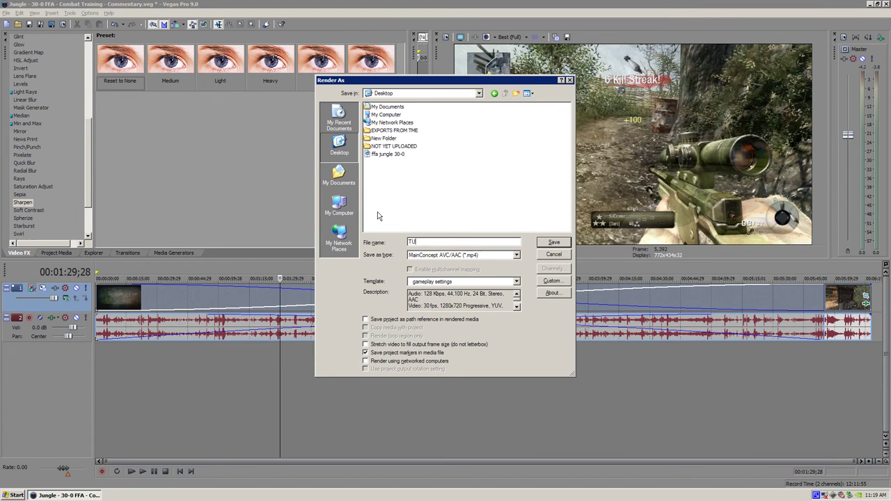
text(TORIAL CLIP)
- Set the output type to Sony AVC with the GAMEPLAY SETTINGS template
click(516, 256)
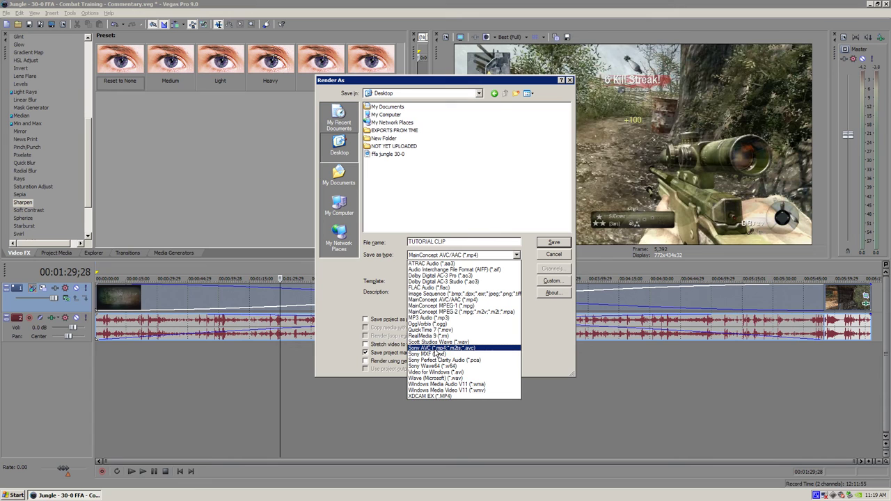
click(439, 351)
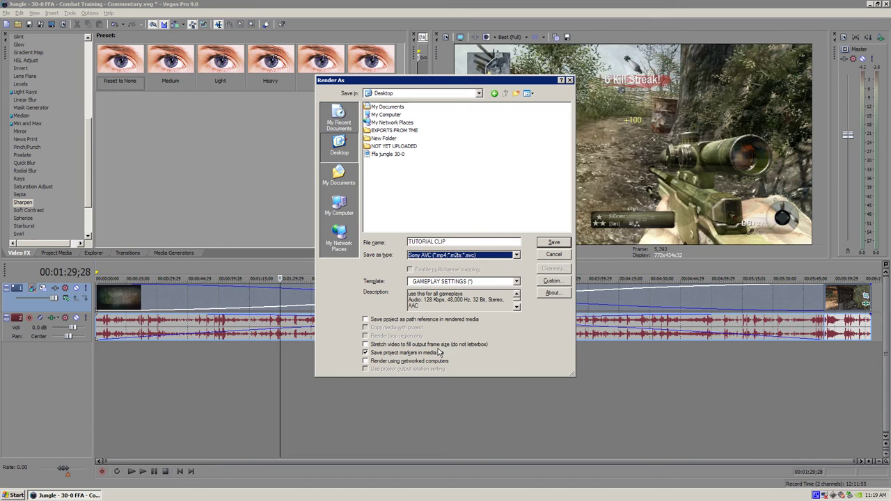
click(516, 282)
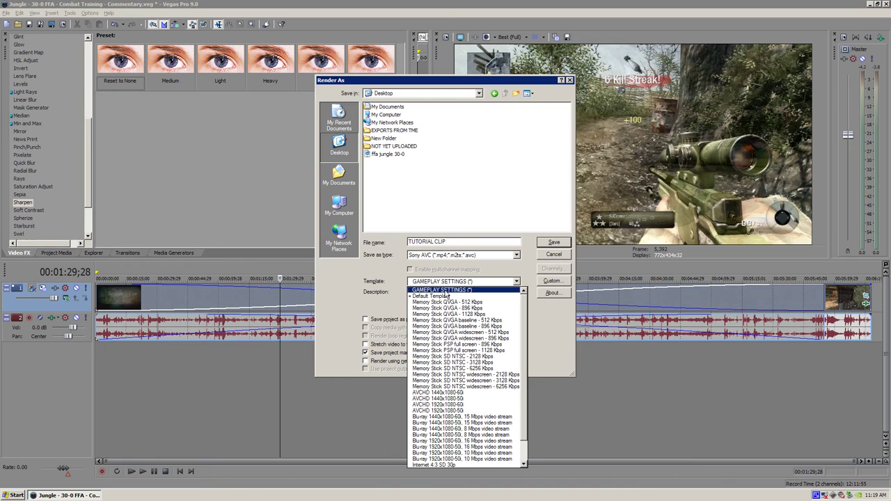
scroll(445, 297, down, 1)
scroll(447, 295, up, 1)
click(444, 291)
- In the template's custom settings, confirm AVC video format and Baseline profile
click(550, 280)
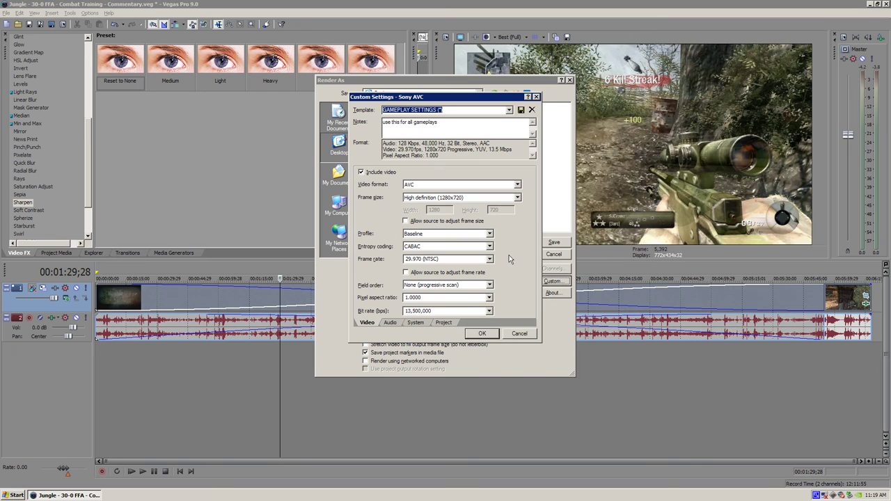
click(517, 185)
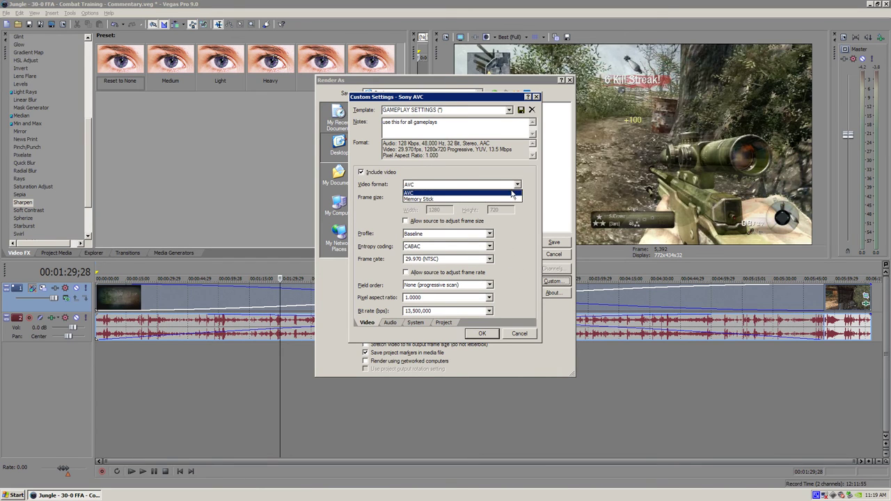
click(513, 193)
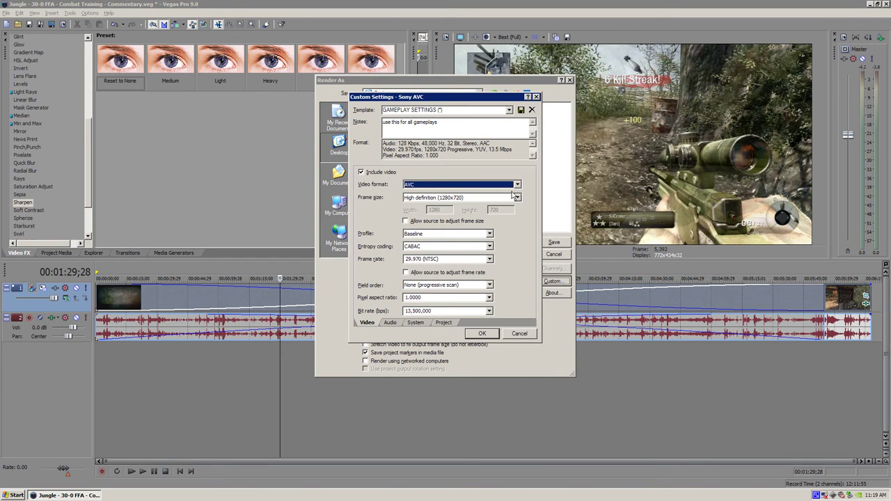
click(490, 235)
click(479, 243)
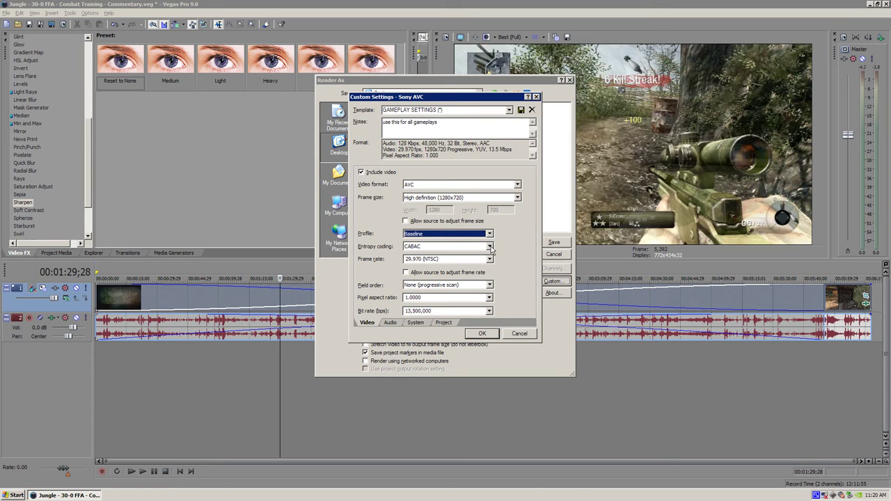
- Confirm CABAC entropy coding and 29.970 fps, then close Custom Settings and Render As
click(490, 247)
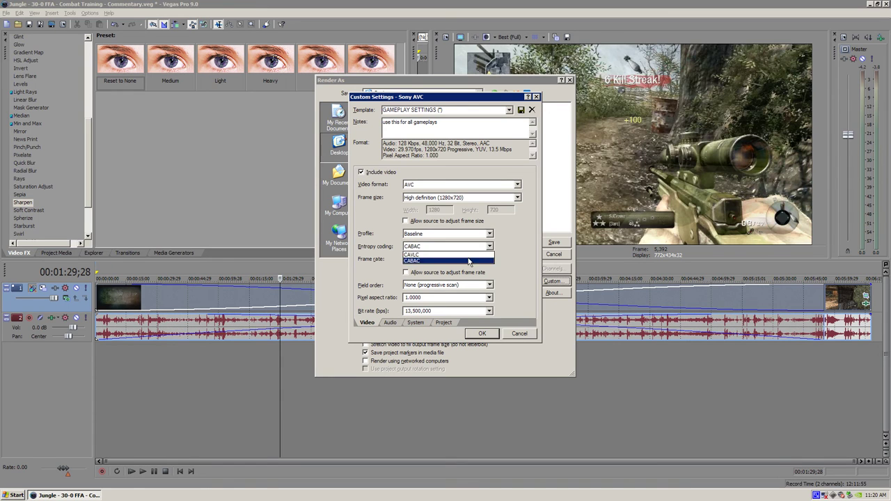
click(457, 258)
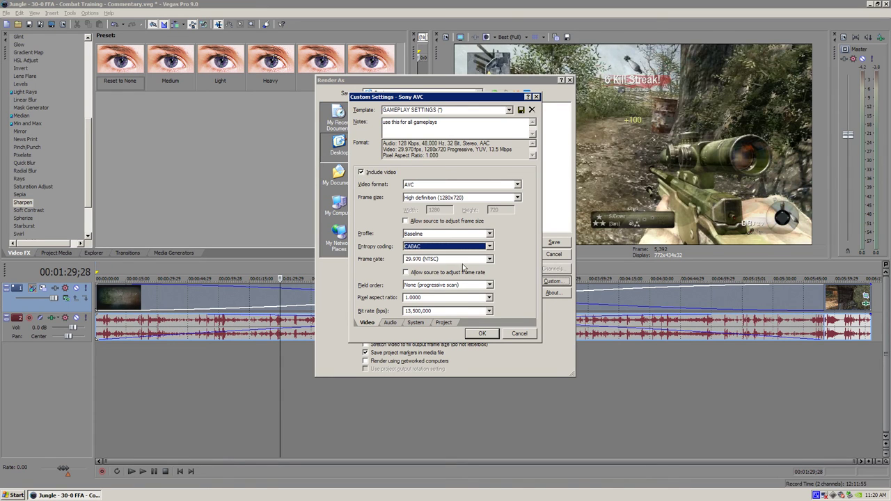
click(490, 260)
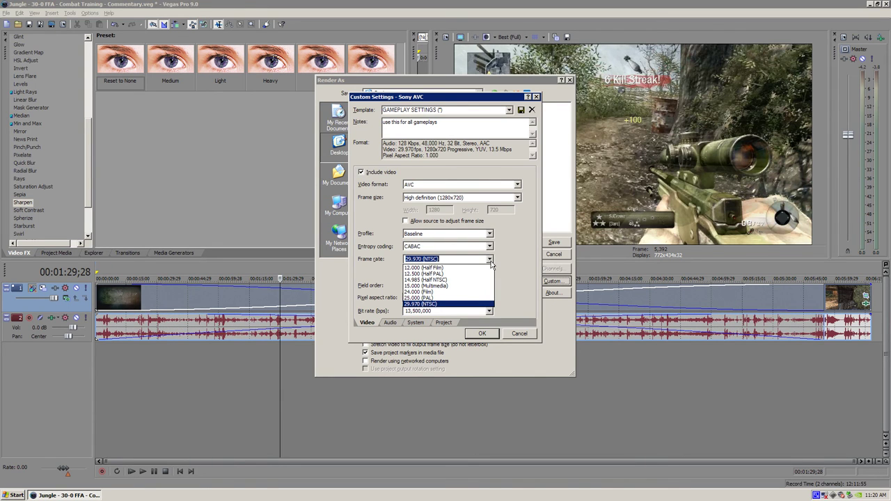
click(451, 262)
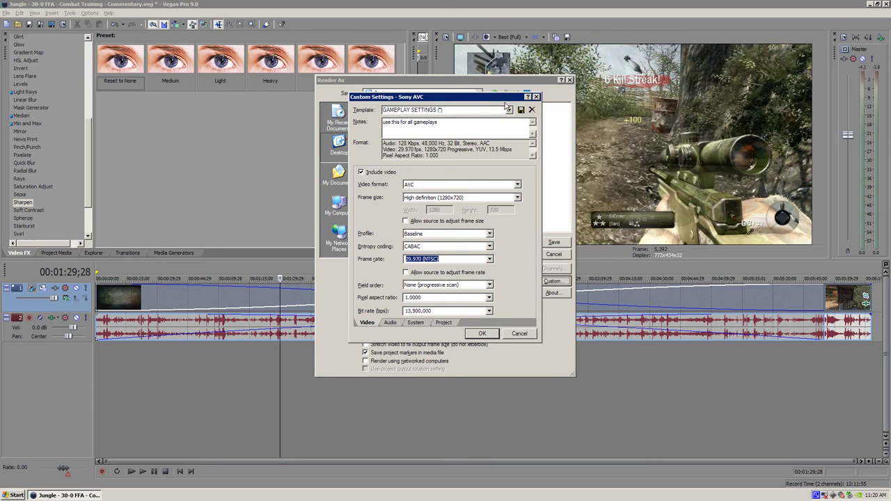
click(536, 97)
click(569, 80)
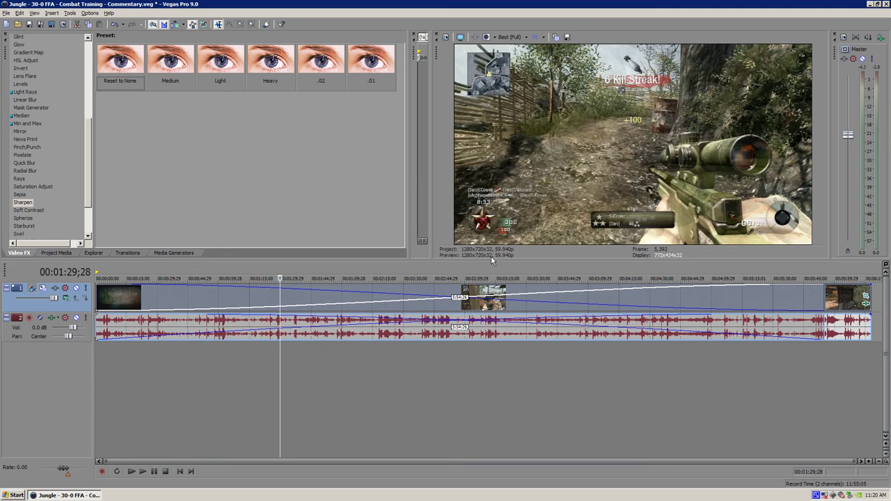
- Reopen the Sony AVC custom settings and change the frame rate to 30 fps
click(52, 25)
click(545, 279)
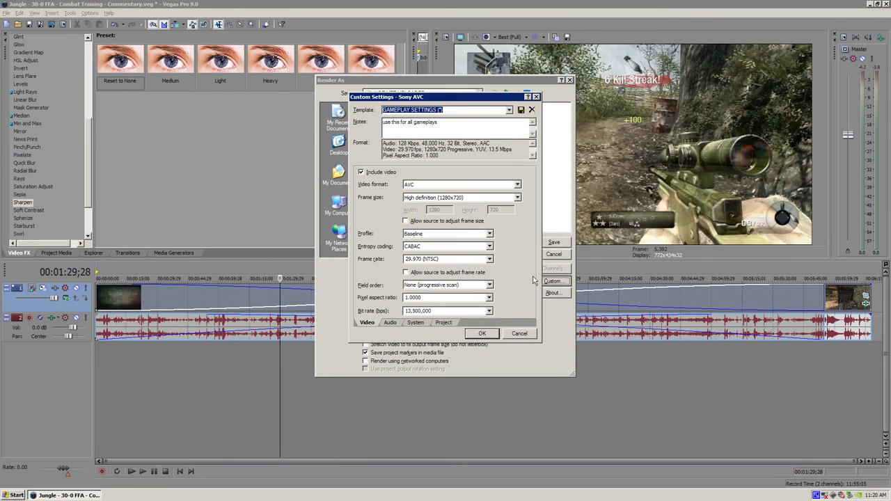
click(449, 259)
text(59)
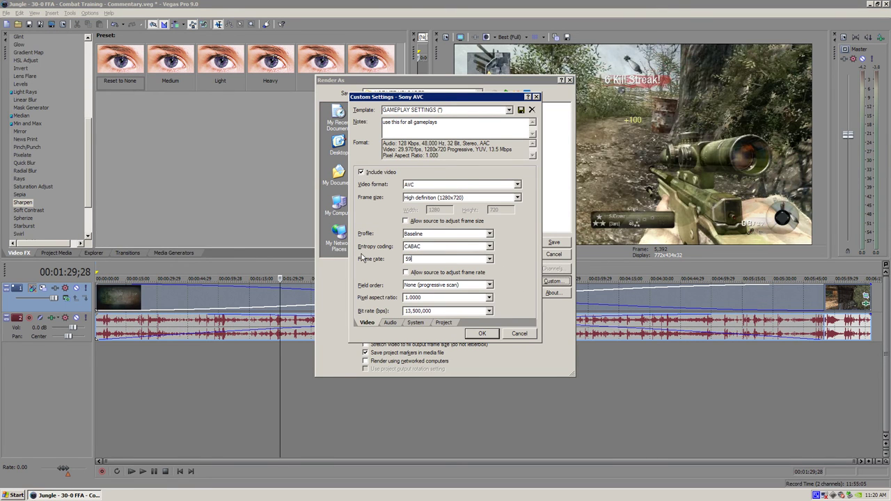
text(.940)
click(489, 259)
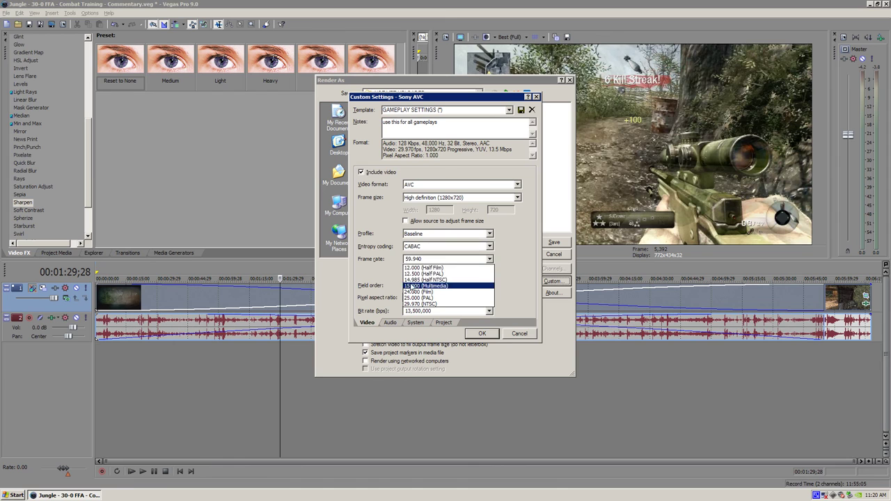
click(391, 257)
drag(427, 259, 388, 265)
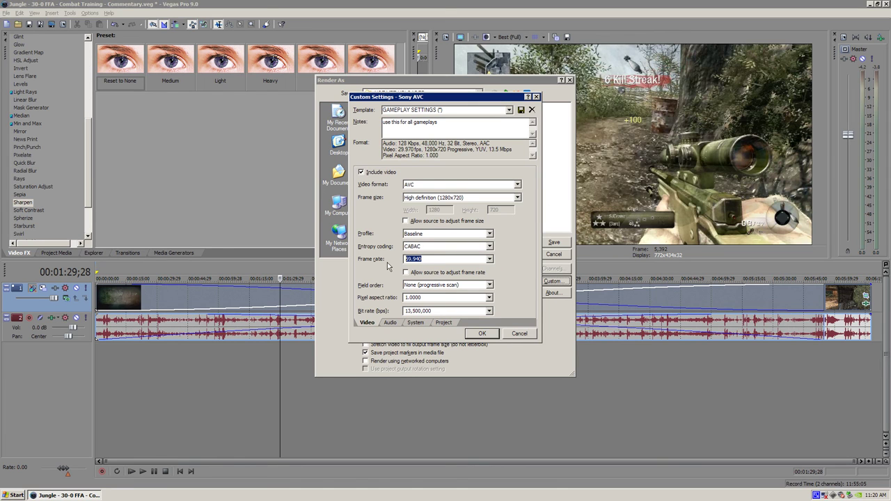
text(30)
key(Return)
- Switch the custom frame rate from 30 to the 29.970 (NTSC) preset
click(551, 281)
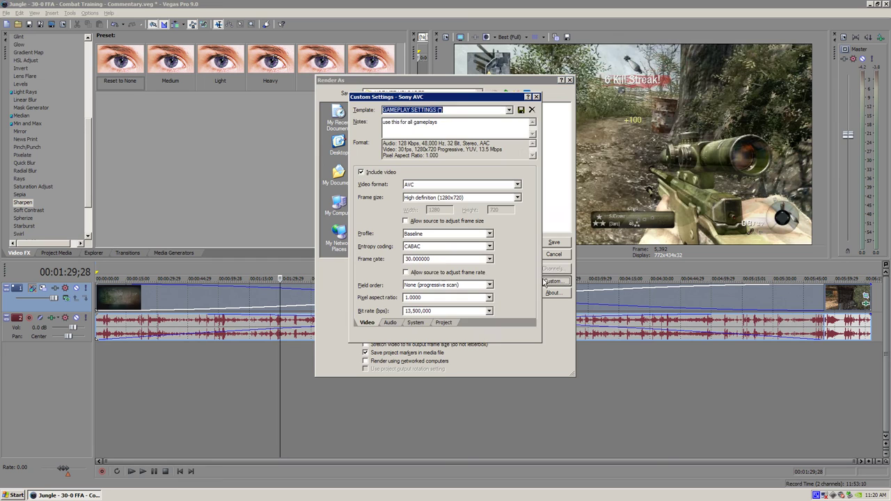
double_click(437, 262)
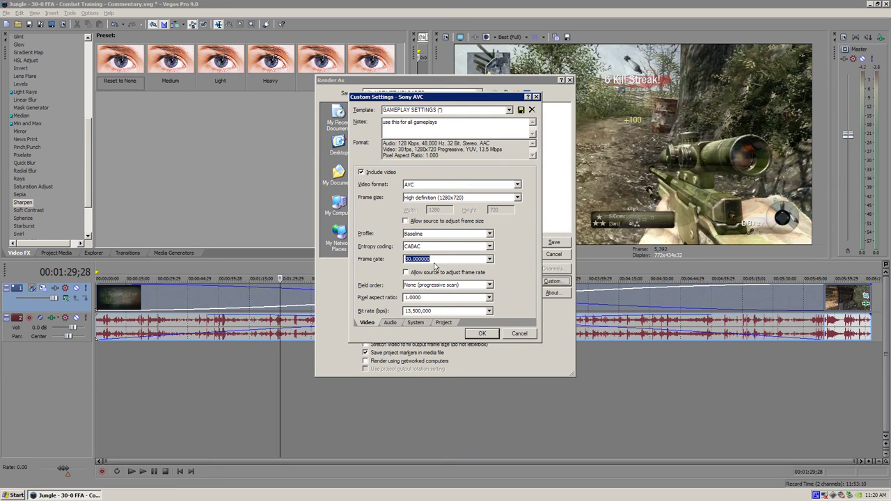
click(490, 259)
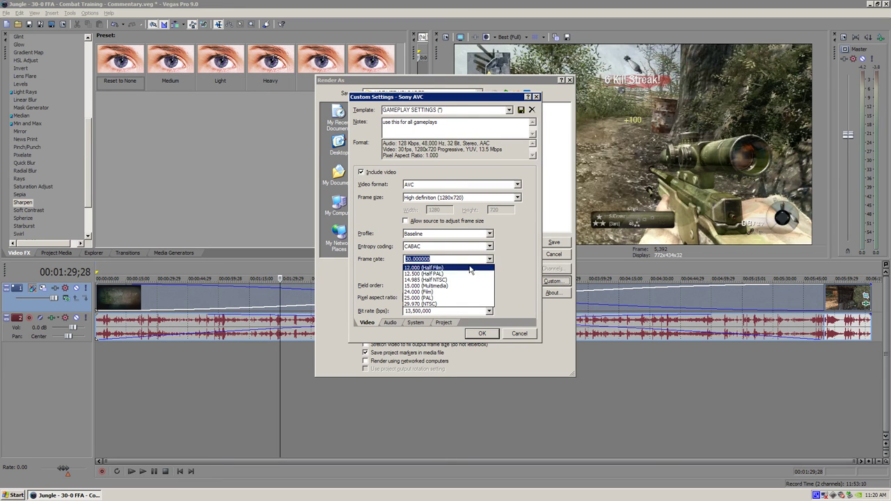
click(431, 304)
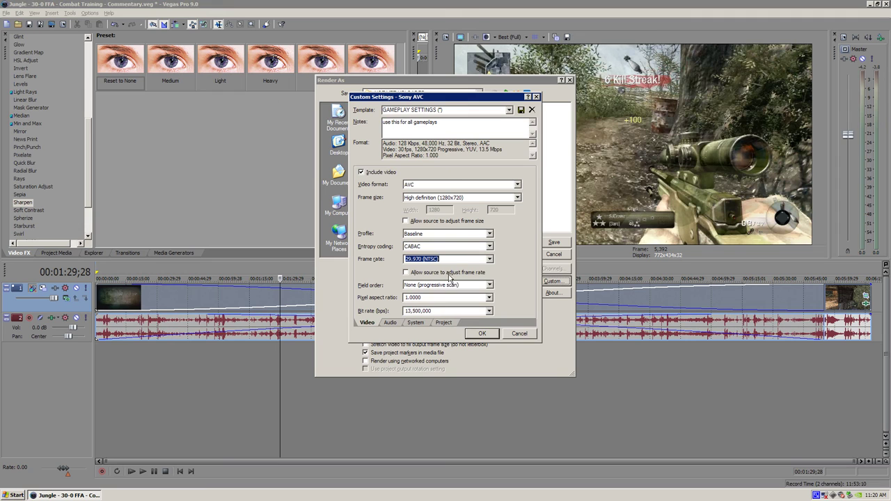
click(489, 259)
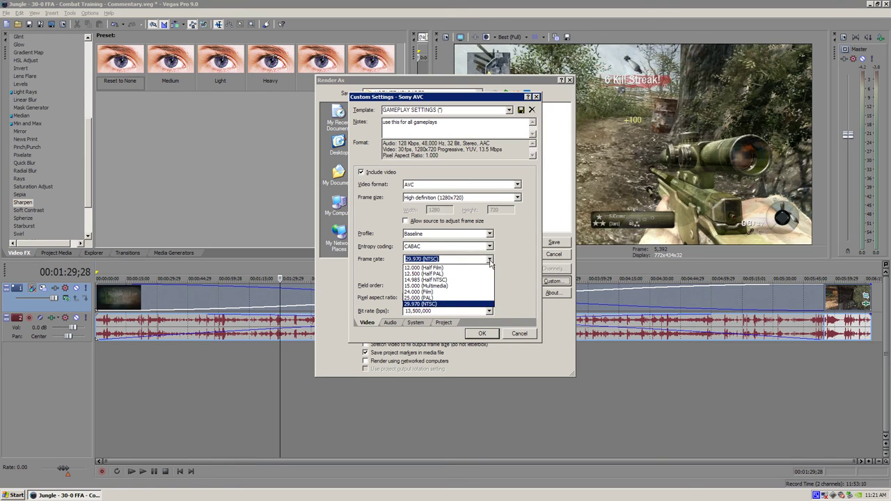
click(444, 261)
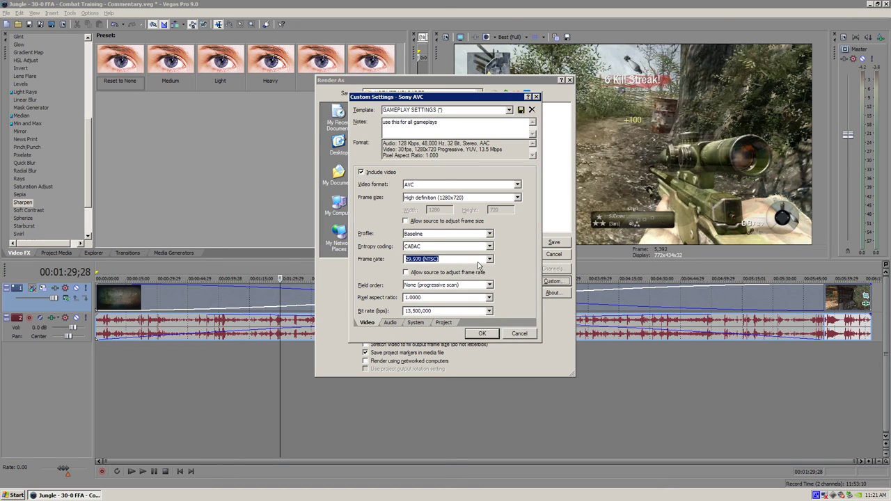
click(477, 262)
click(476, 263)
- Re-select 29.970 (NTSC) from the frame rate presets to make sure it stays
text(30)
click(487, 260)
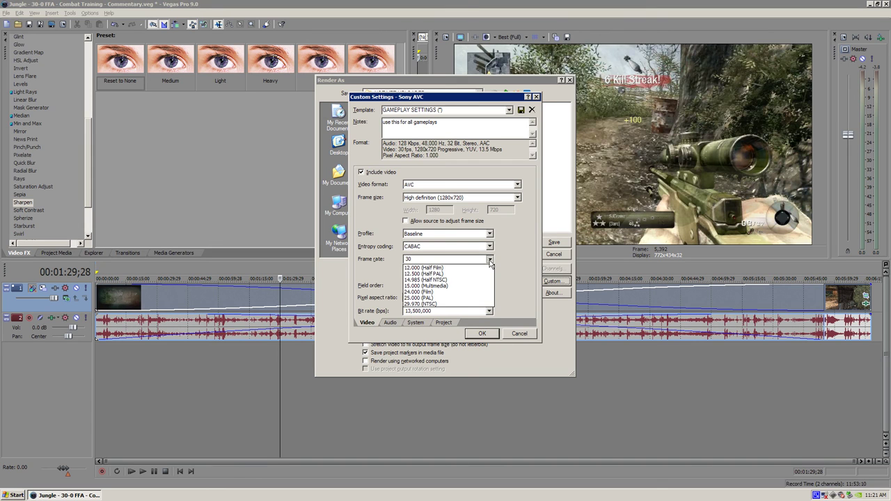
click(432, 307)
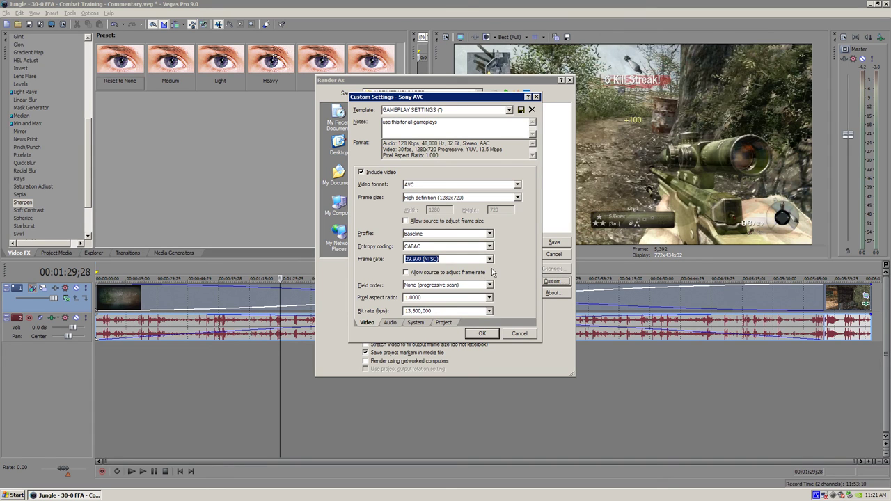
click(489, 259)
click(454, 307)
click(489, 260)
click(478, 262)
click(490, 259)
click(448, 302)
click(489, 259)
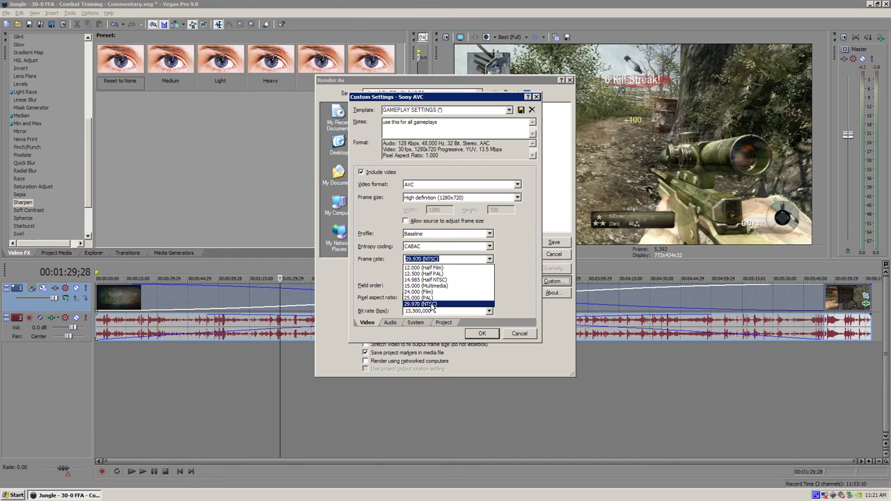
click(432, 304)
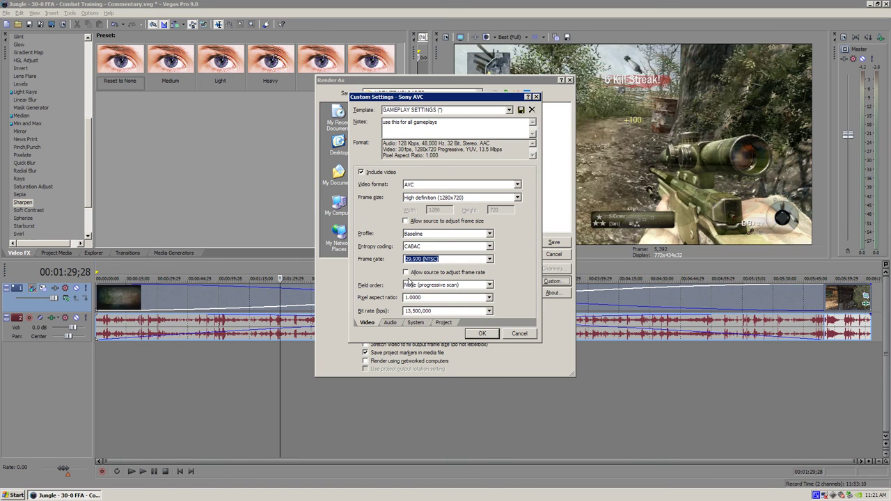
click(485, 287)
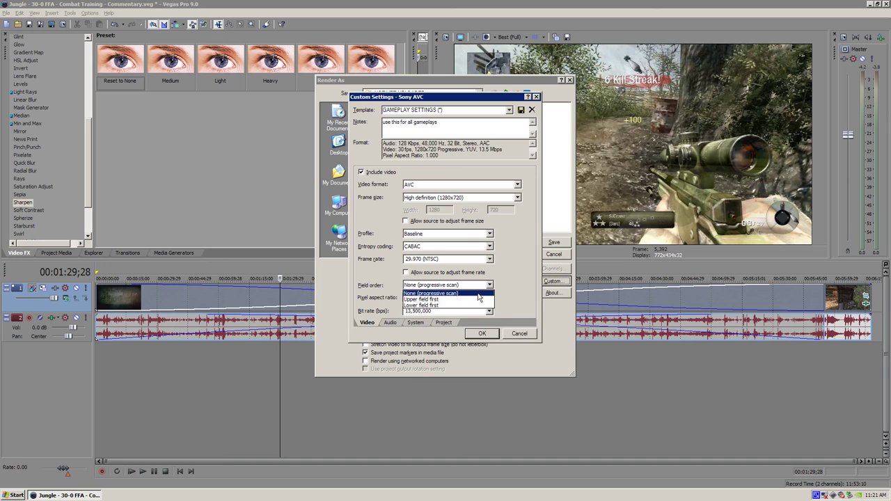
click(479, 294)
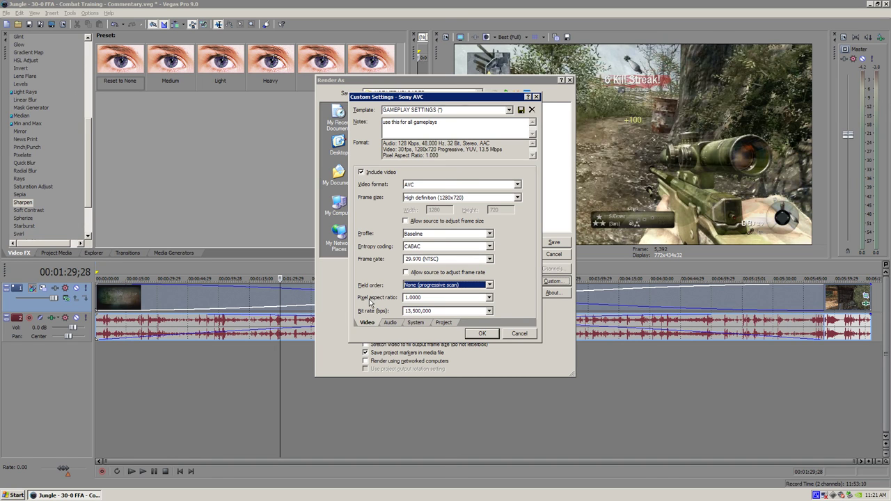
click(421, 311)
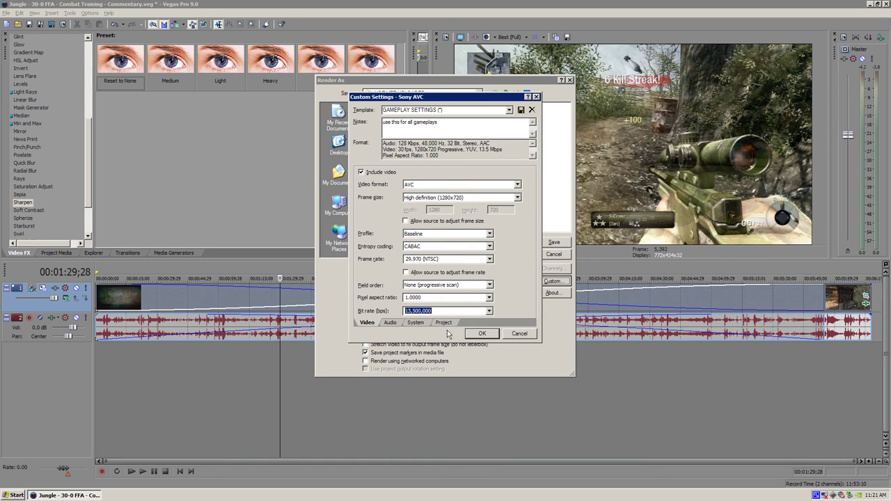
- Apply the custom settings, verify 29.970 fps in the template description, and reopen Custom
click(478, 336)
click(516, 306)
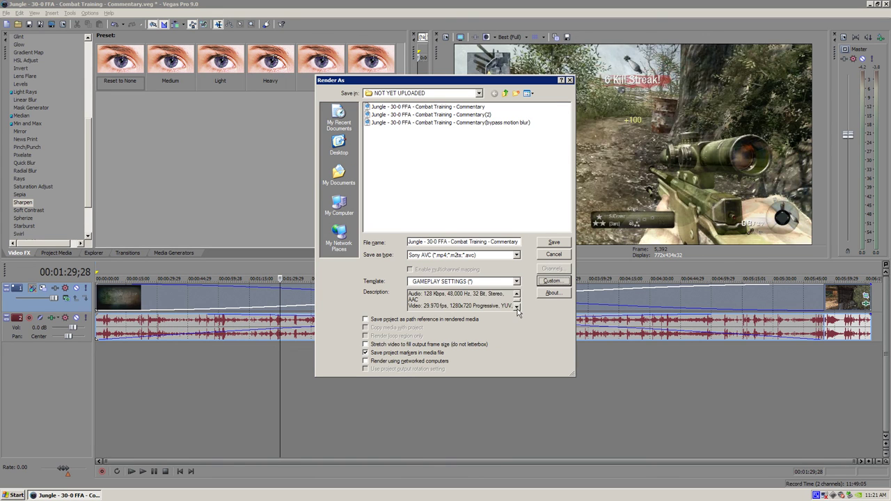
click(516, 307)
click(409, 308)
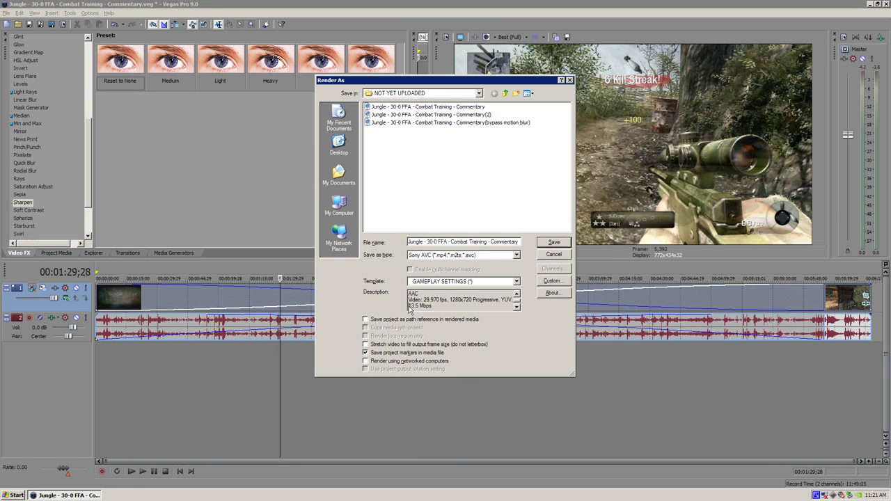
click(542, 282)
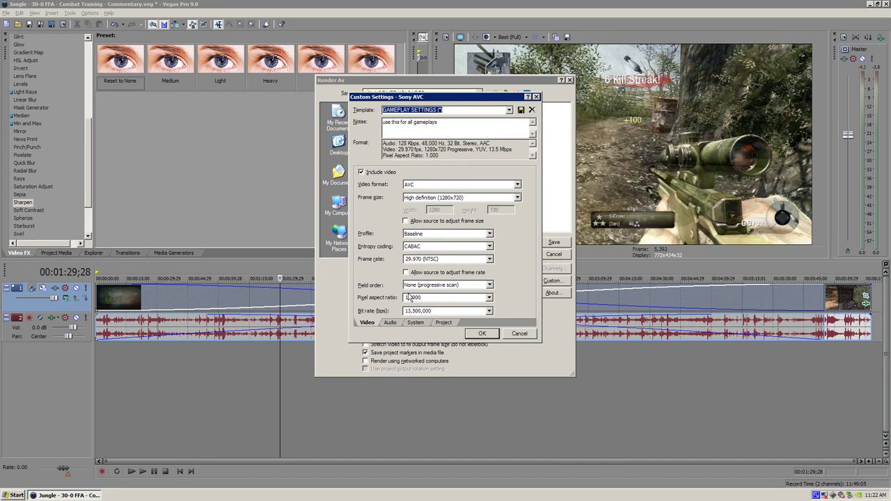
click(435, 312)
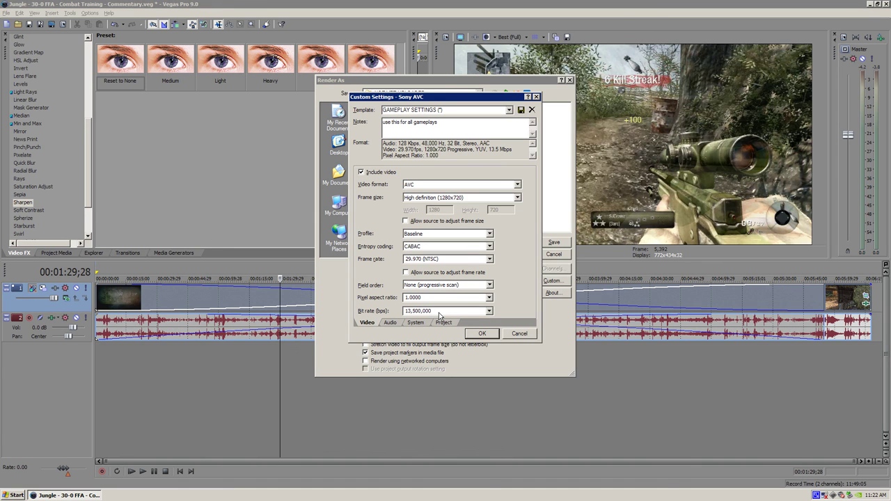
drag(439, 313, 401, 311)
text(15,000,000)
text(13,500,000)
- Keep AAC audio at 128,000 bps in Stereo on the Audio tab
click(391, 323)
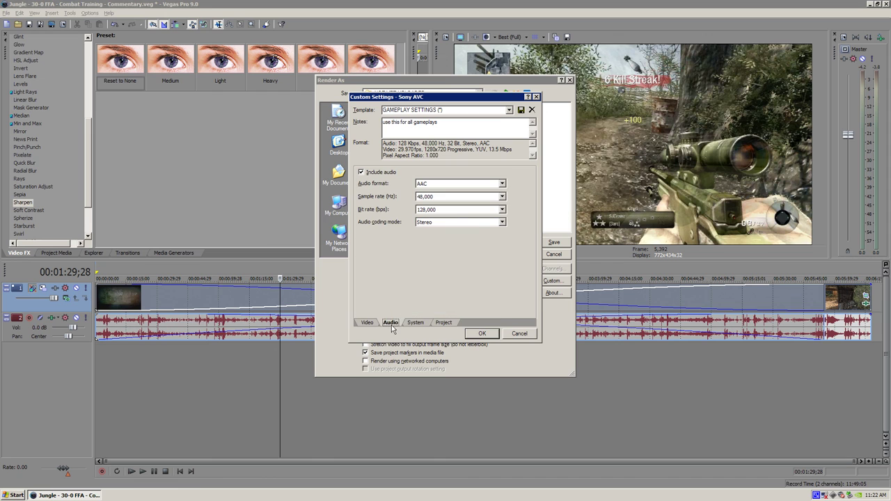
click(503, 210)
click(502, 211)
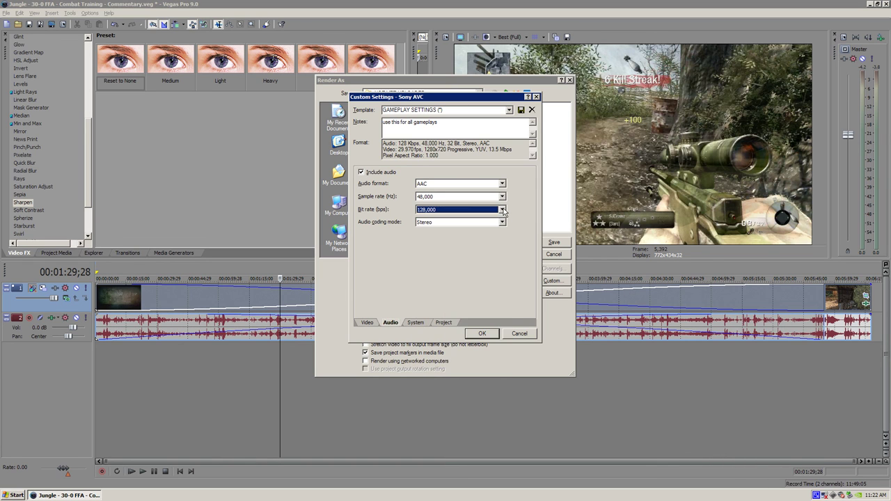
click(502, 184)
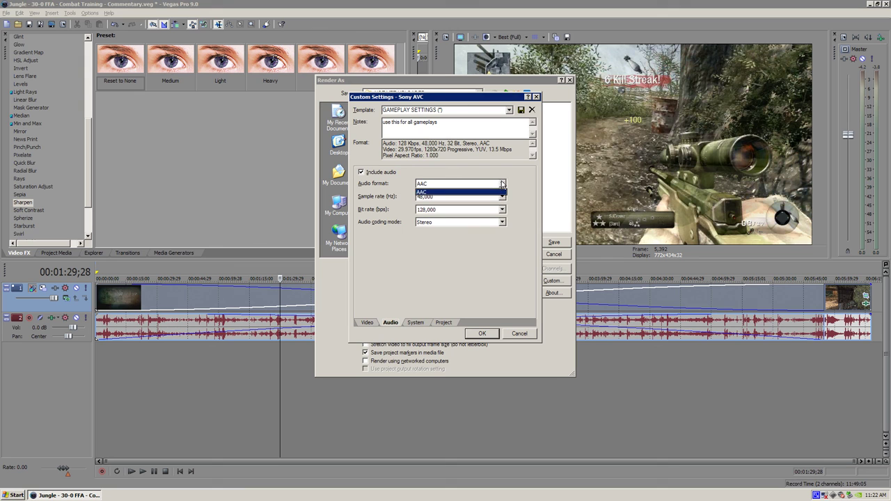
click(503, 192)
click(502, 222)
click(503, 222)
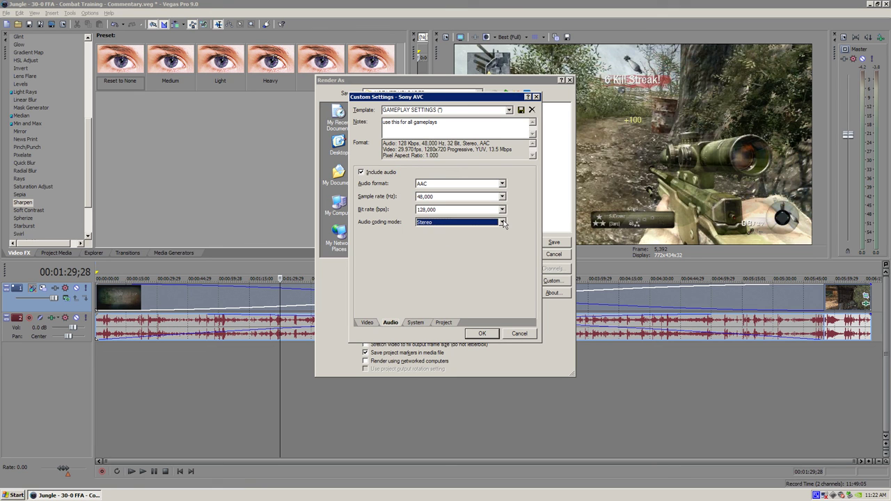
- Keep MP4 file format (.mp4) and set rendering quality to Best
click(412, 323)
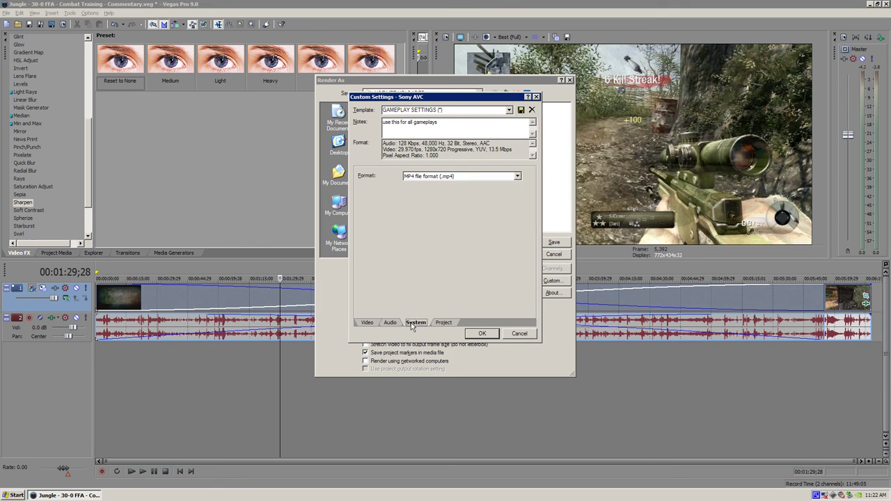
click(517, 177)
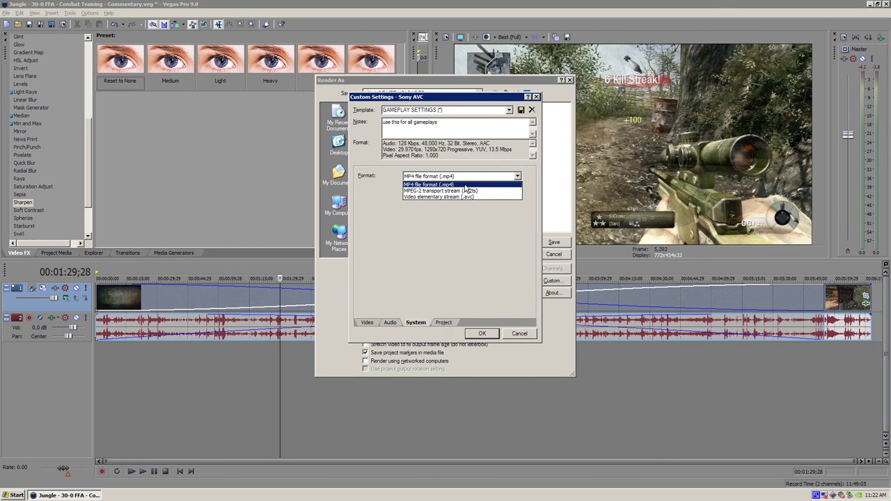
click(447, 300)
click(444, 323)
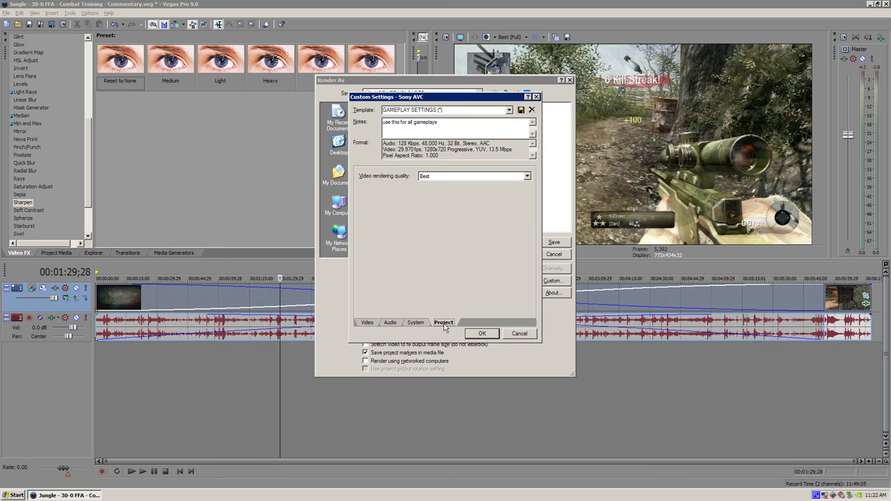
click(526, 177)
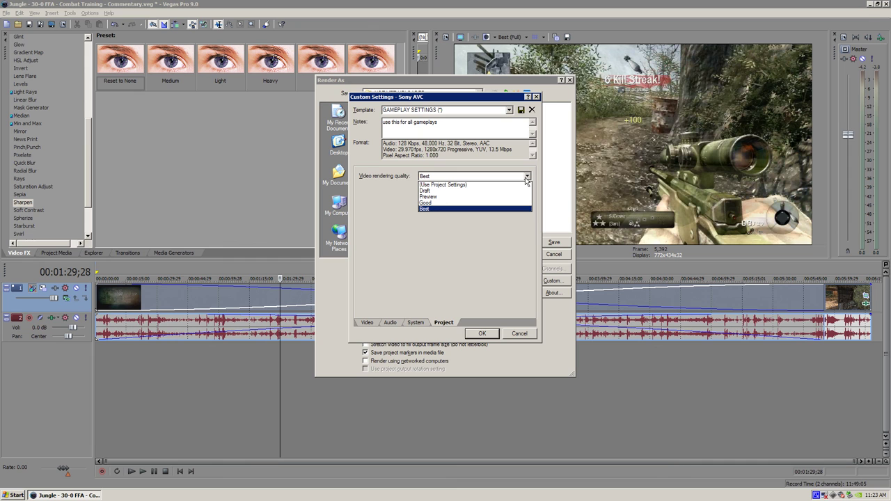
click(431, 209)
click(474, 333)
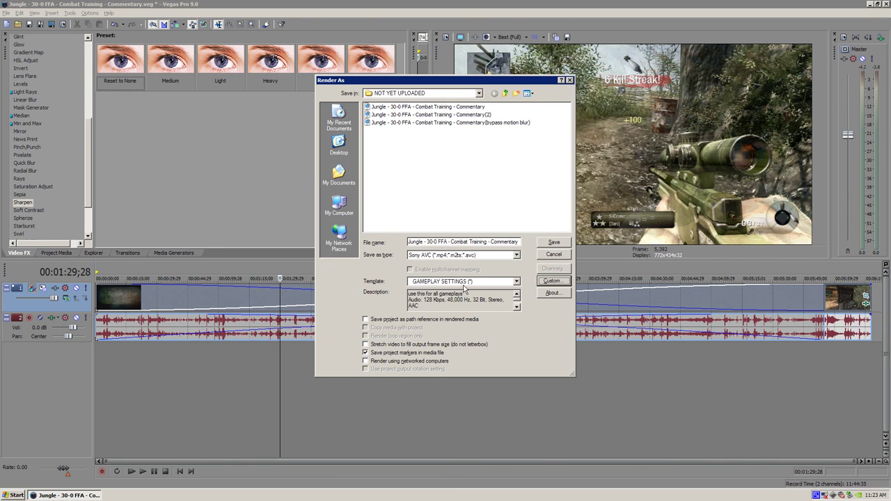